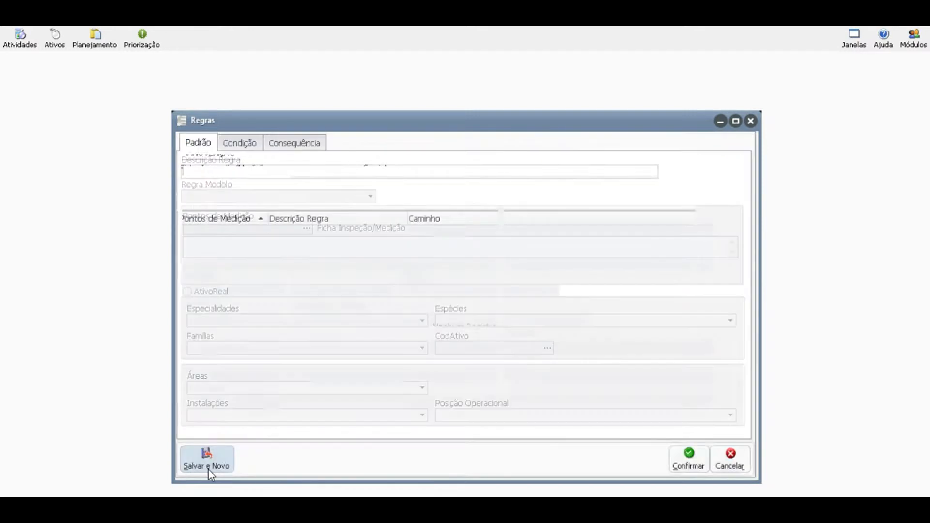
# Describe the rule as REGRA EXEMPLO and load the measurement points of the DEFEITOS CHAVE SECCIONADORA inspection sheet
pyautogui.write('REG')
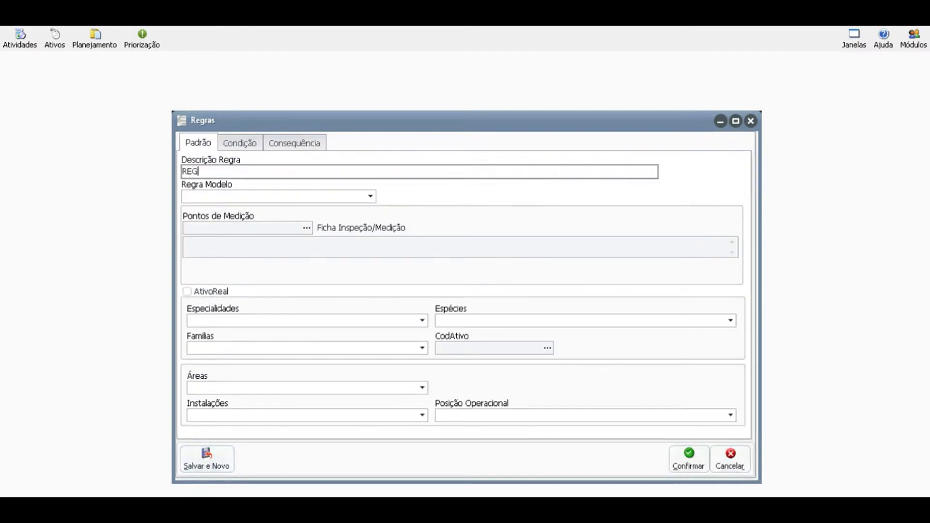
pyautogui.write('RA EXEMPLO')
pyautogui.click(307, 231)
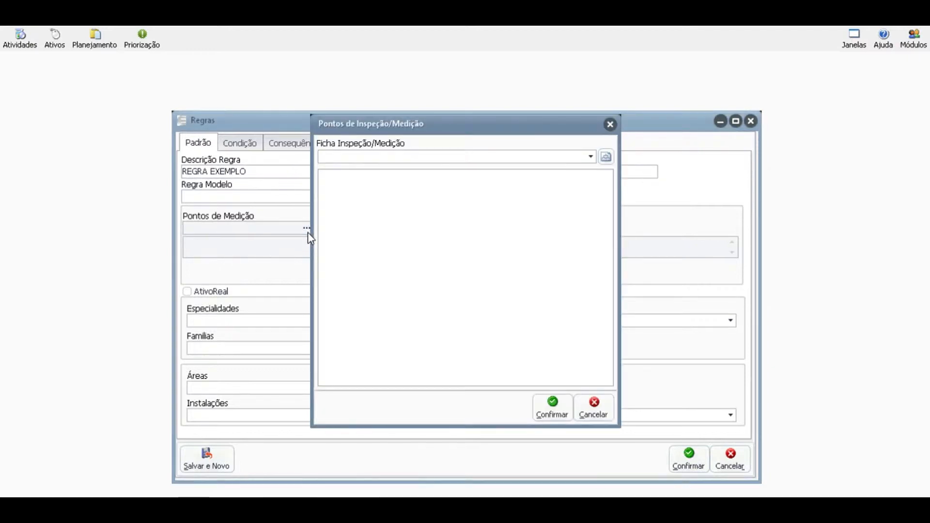
pyautogui.click(591, 157)
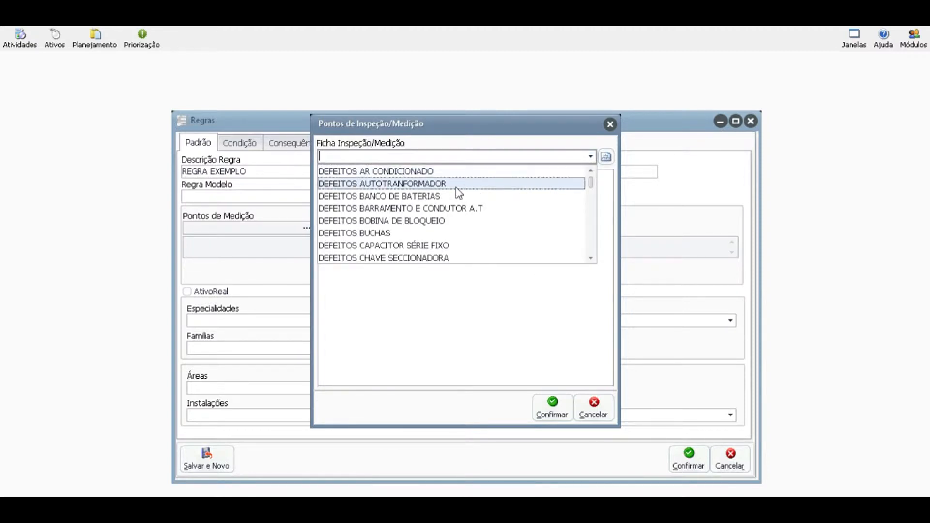
pyautogui.click(455, 257)
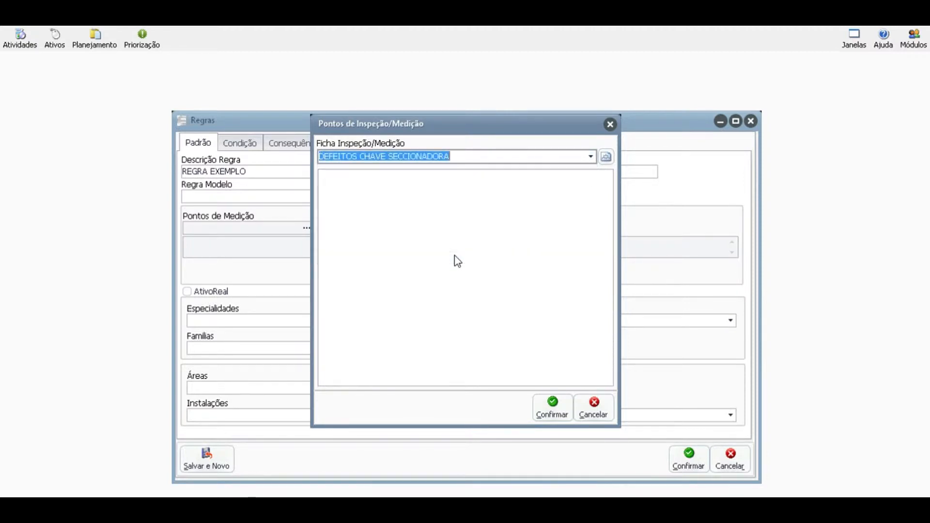
pyautogui.click(607, 160)
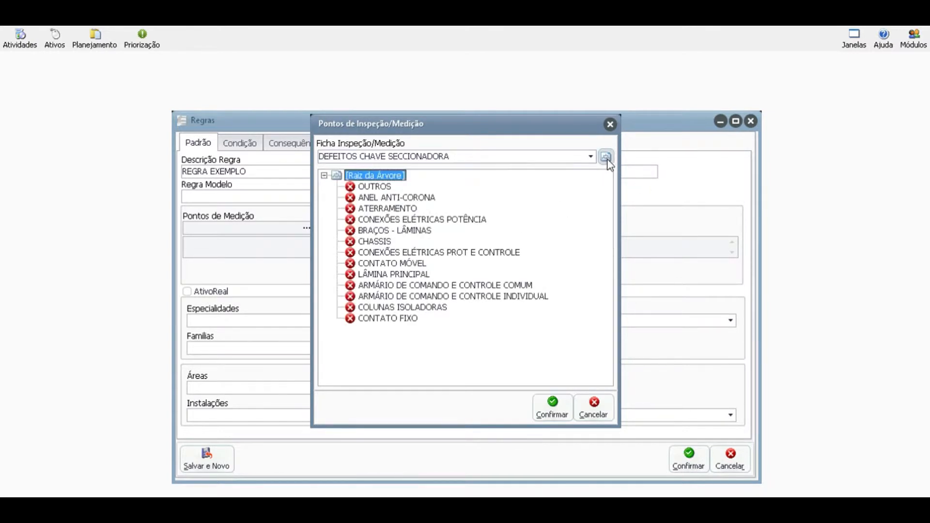
# Assign the measurement point BRAÇOS - LÂMINAS > SUJEIRA > CRITICIDADE GRAVE to the rule
pyautogui.doubleClick(352, 232)
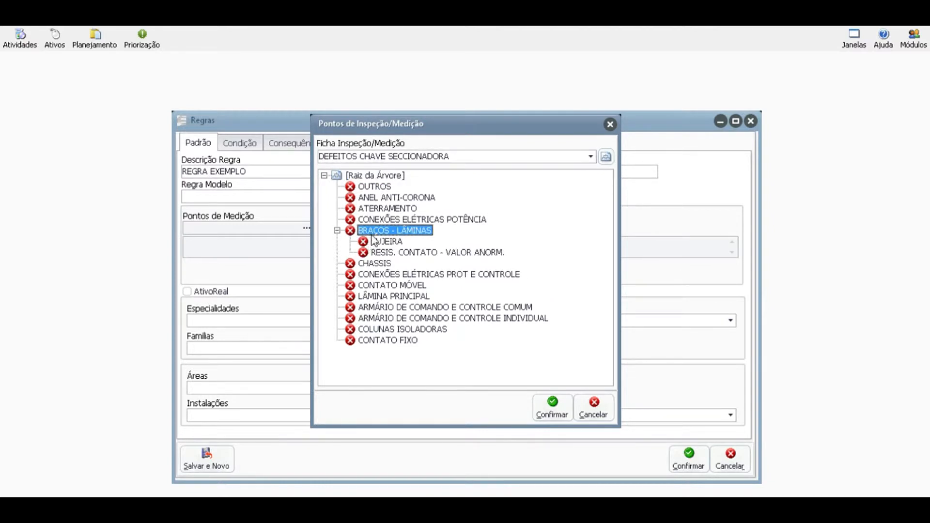
pyautogui.click(369, 242)
pyautogui.doubleClick(370, 242)
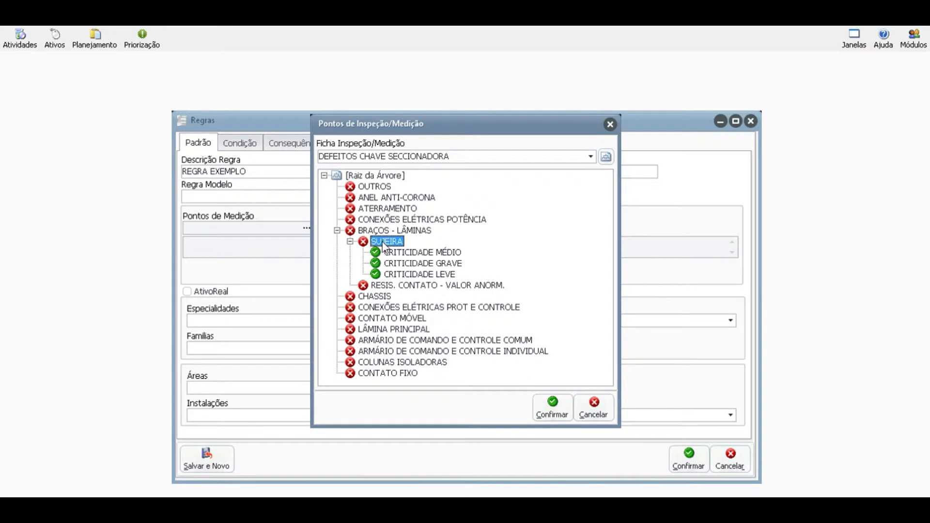
pyautogui.click(408, 264)
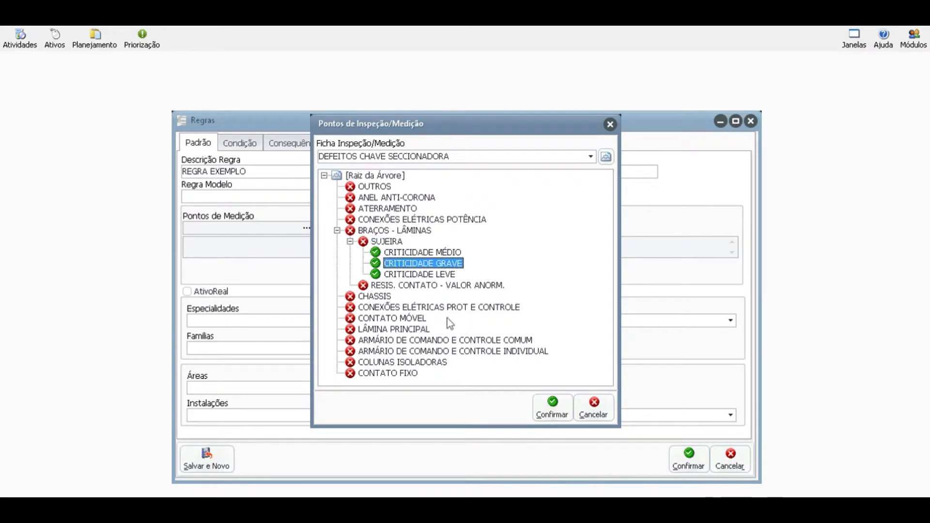
pyautogui.click(552, 409)
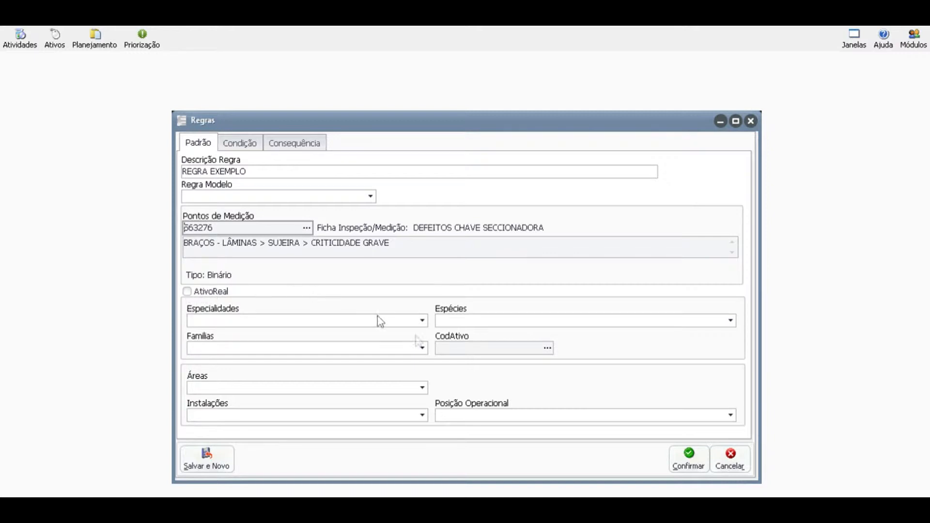
pyautogui.click(210, 389)
# Set the first operand of the rule's condition to the function VALOR_DEIXADO
pyautogui.click(244, 147)
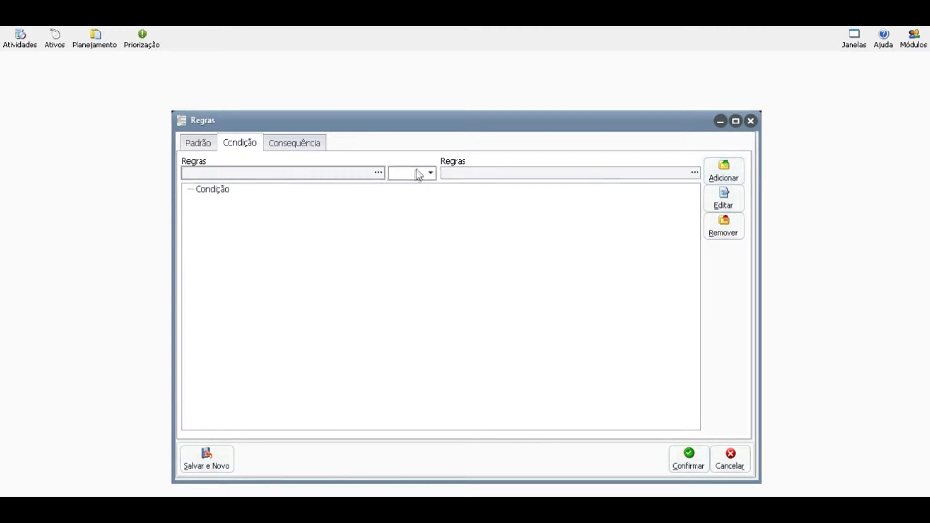
pyautogui.click(378, 173)
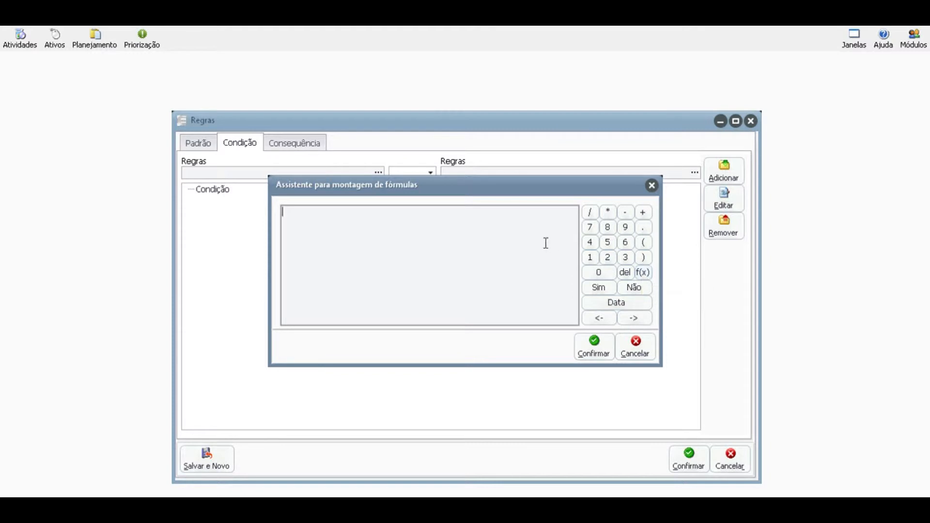
pyautogui.click(644, 273)
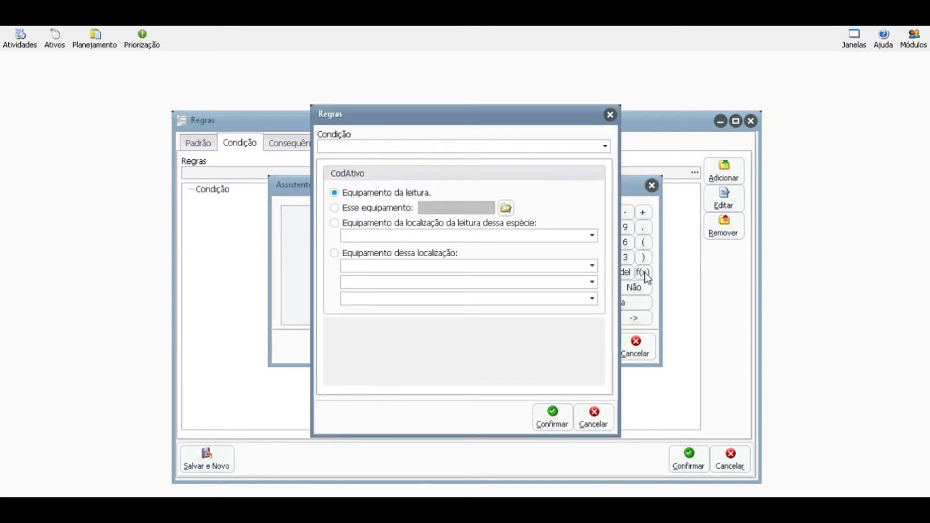
pyautogui.click(605, 146)
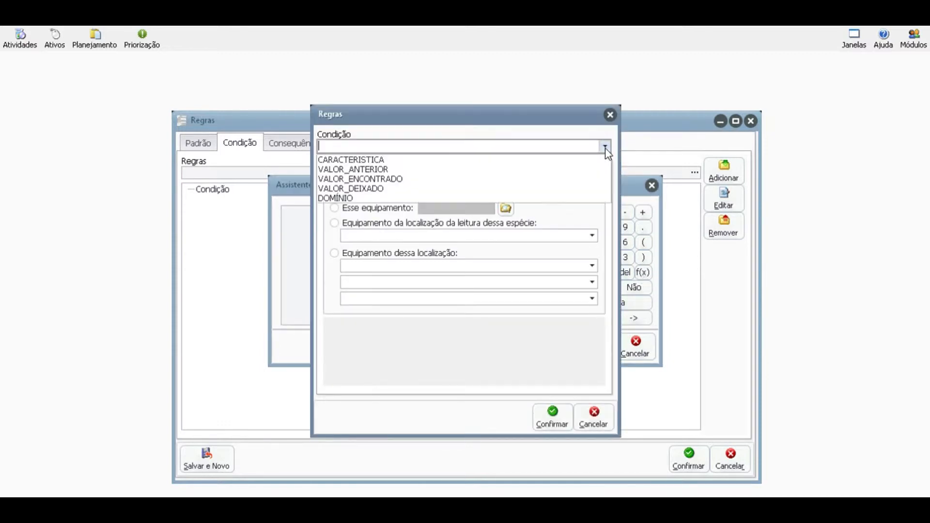
pyautogui.click(370, 189)
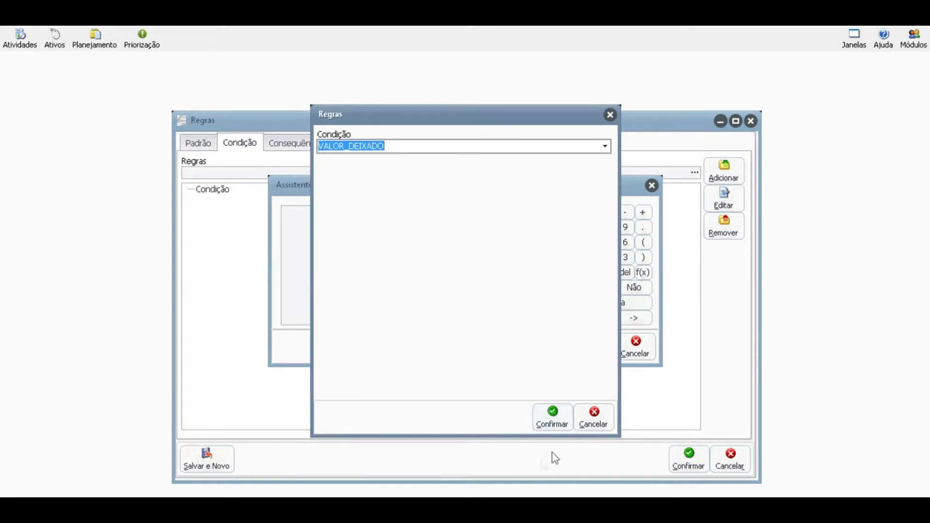
pyautogui.click(553, 417)
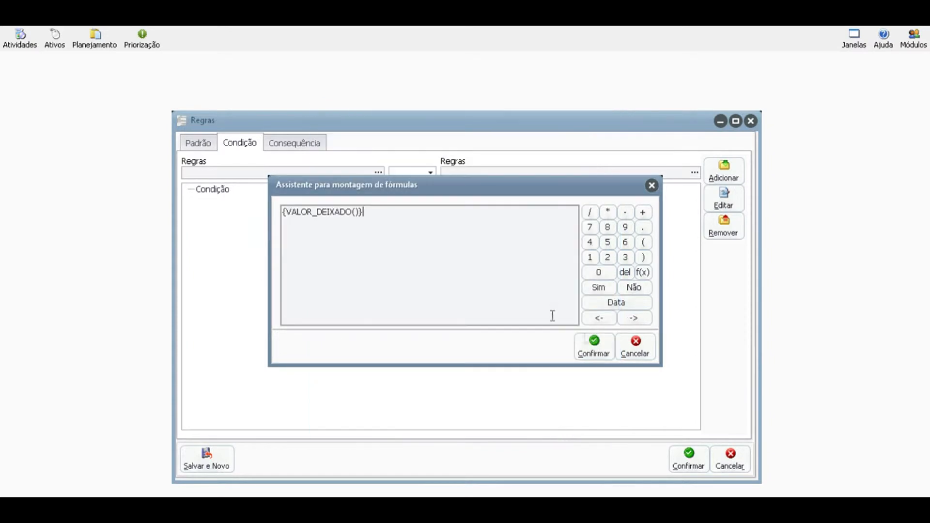
pyautogui.click(592, 354)
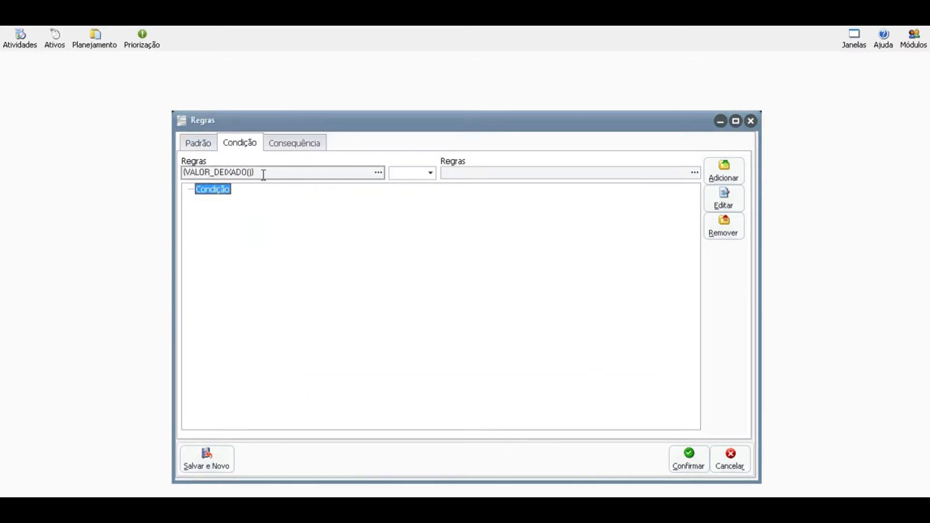
# Complete the condition with the operator = and the value Sim, and add it to the condition tree
pyautogui.click(430, 173)
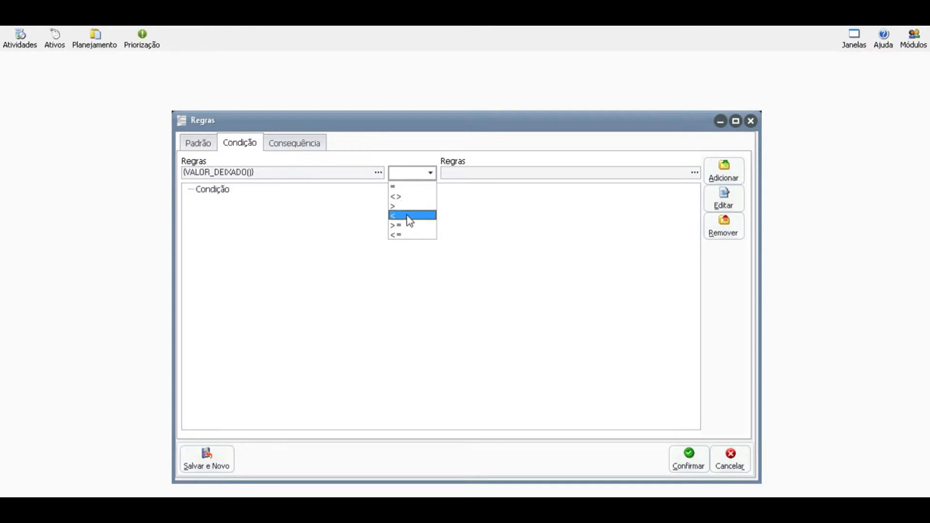
pyautogui.click(417, 187)
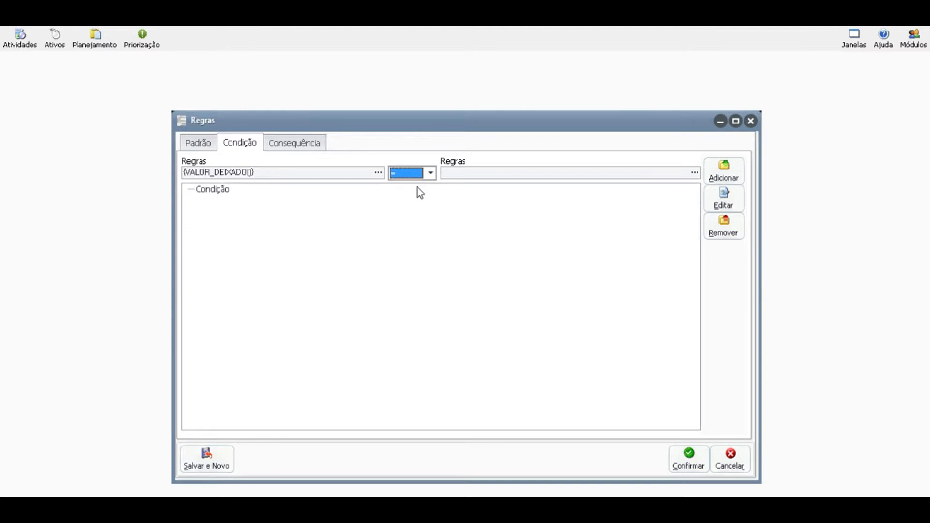
pyautogui.click(693, 174)
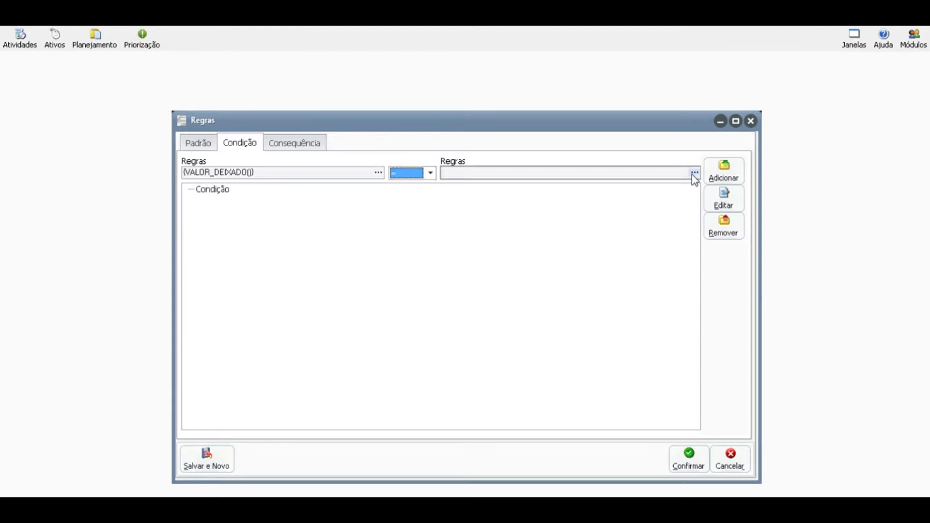
pyautogui.moveTo(464, 189); pyautogui.dragTo(457, 212)
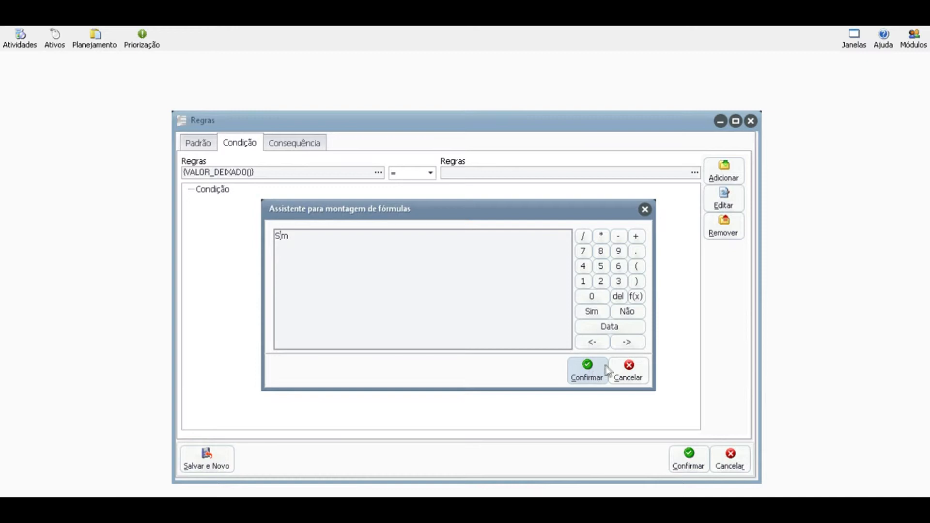
pyautogui.click(594, 372)
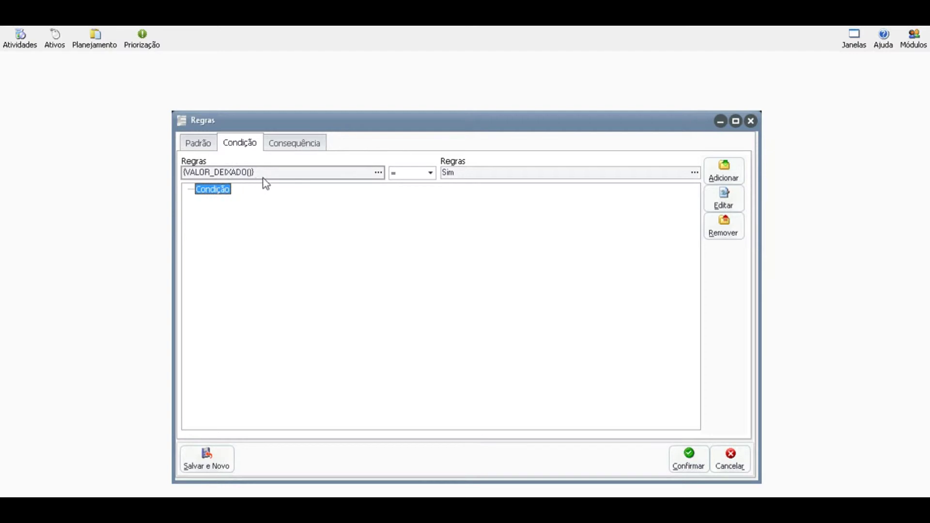
pyautogui.click(732, 170)
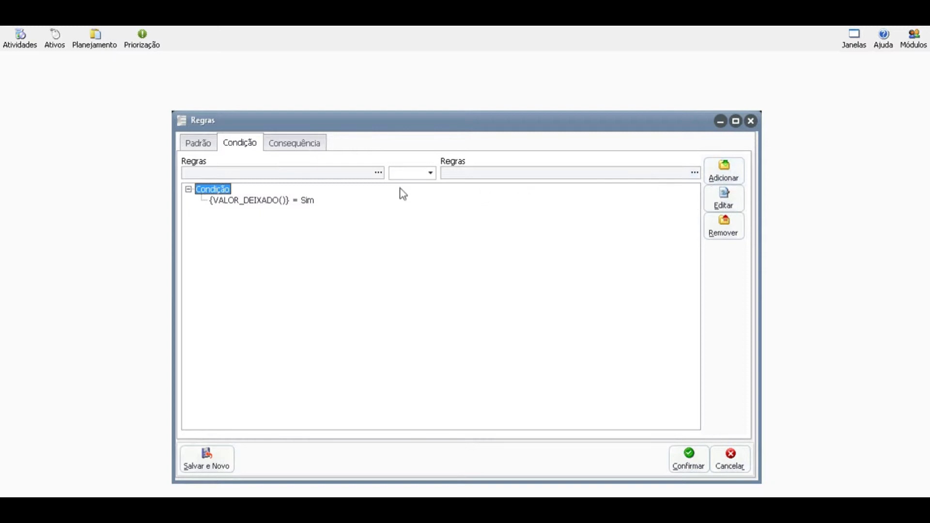
# Set the first operand of a second condition to the function VALOR_ENCONTRADO
pyautogui.click(378, 173)
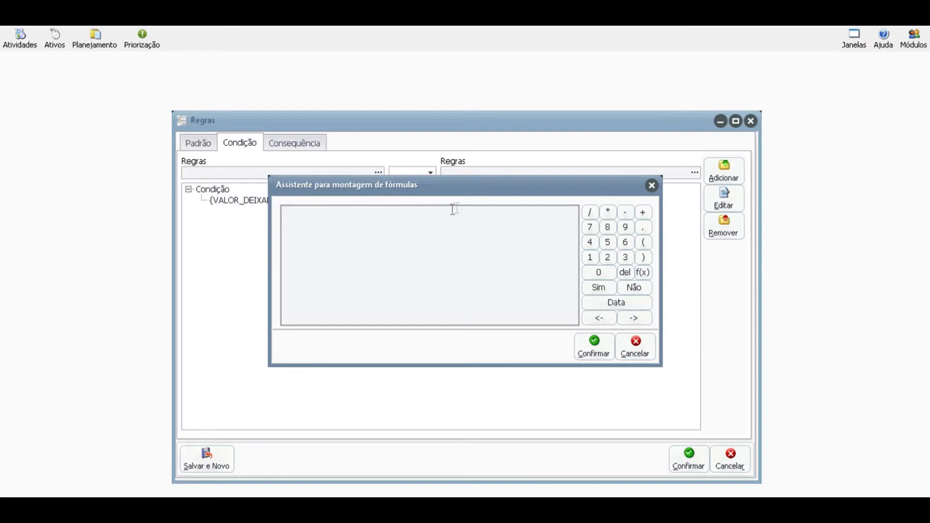
pyautogui.click(643, 273)
pyautogui.click(605, 145)
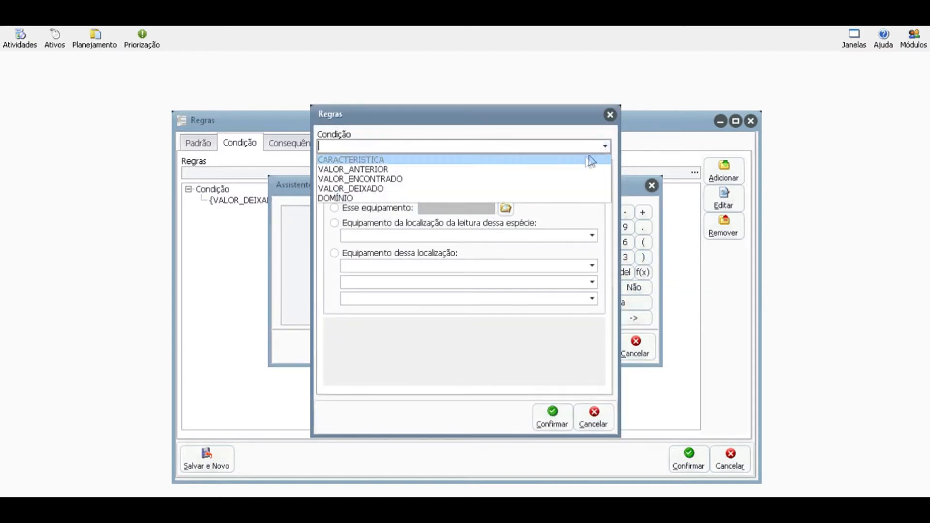
pyautogui.click(400, 178)
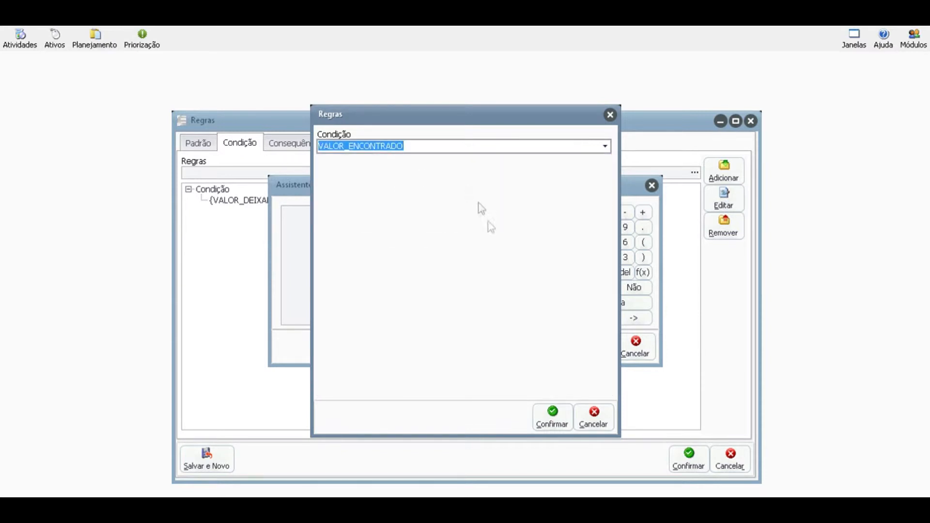
pyautogui.click(562, 410)
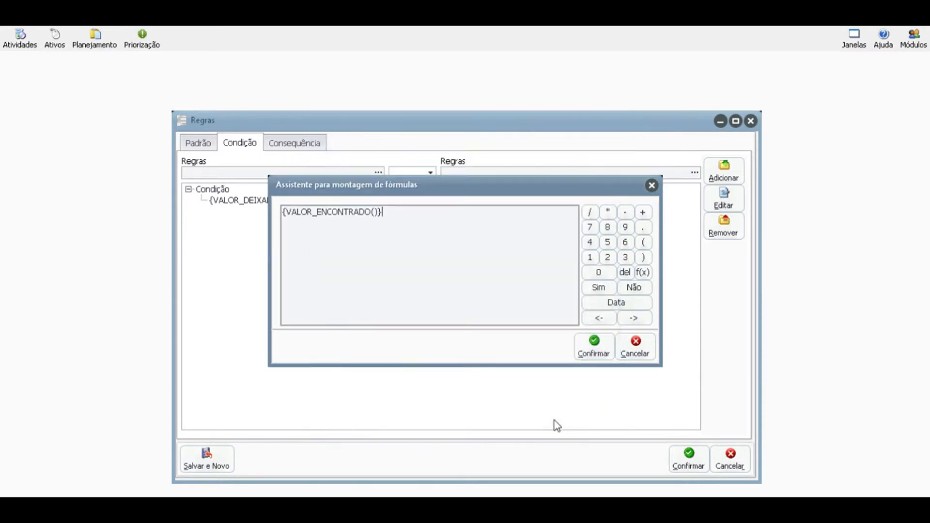
pyautogui.click(593, 346)
# Complete the second condition with the operator > and the value 12, and add it to the condition tree
pyautogui.click(431, 173)
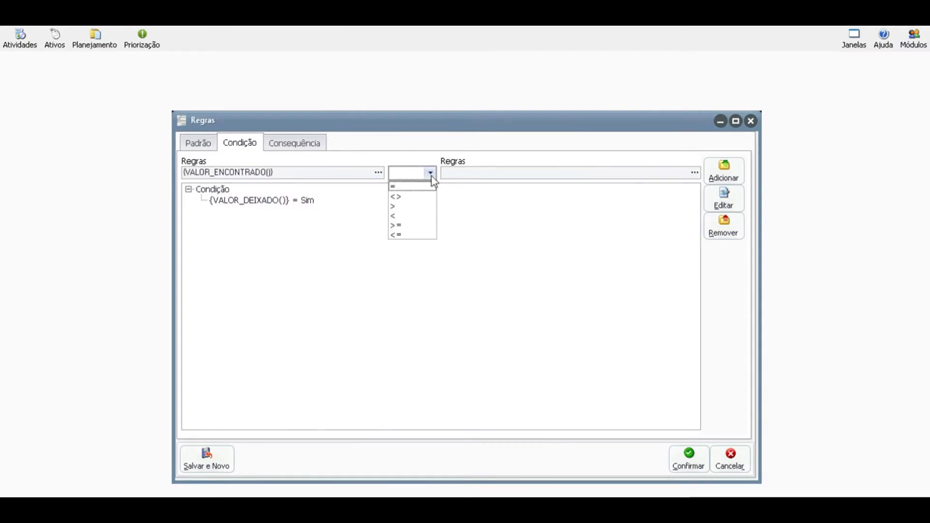
pyautogui.click(415, 206)
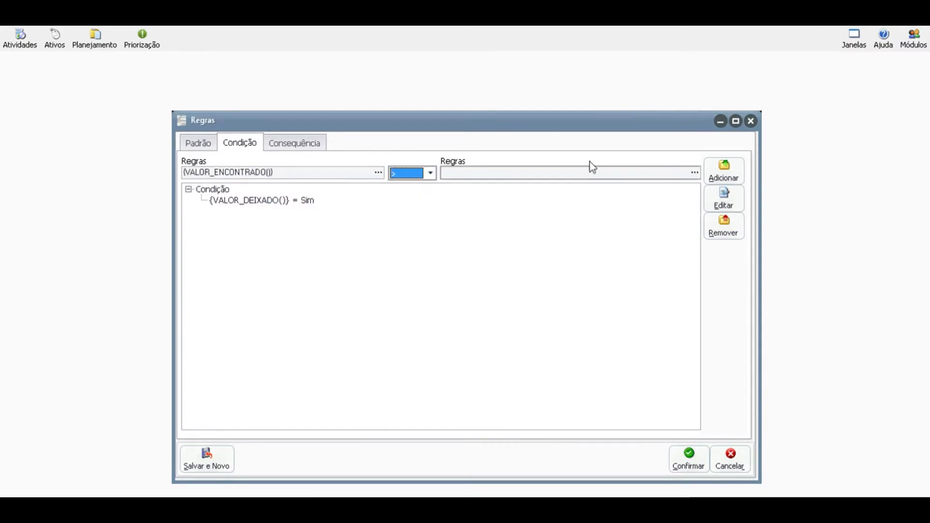
pyautogui.click(695, 173)
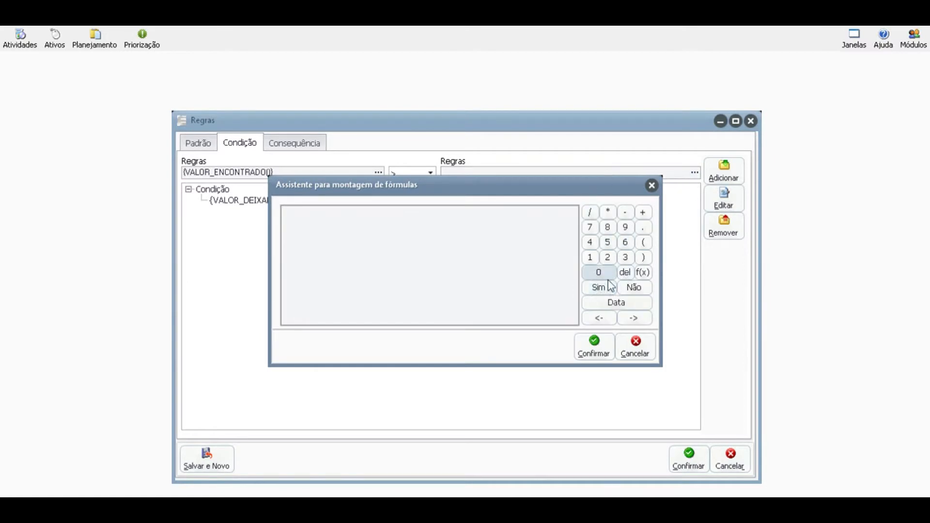
pyautogui.click(591, 260)
pyautogui.click(606, 257)
pyautogui.click(600, 342)
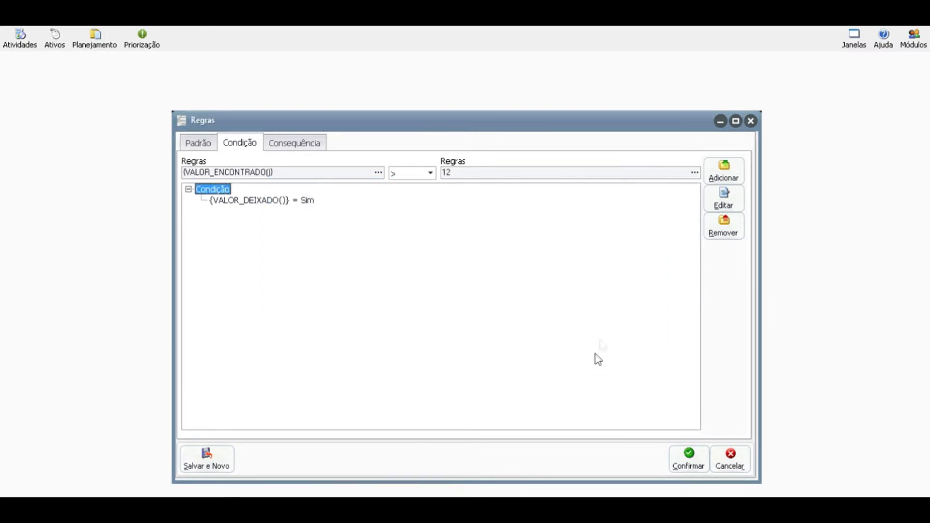
pyautogui.click(731, 179)
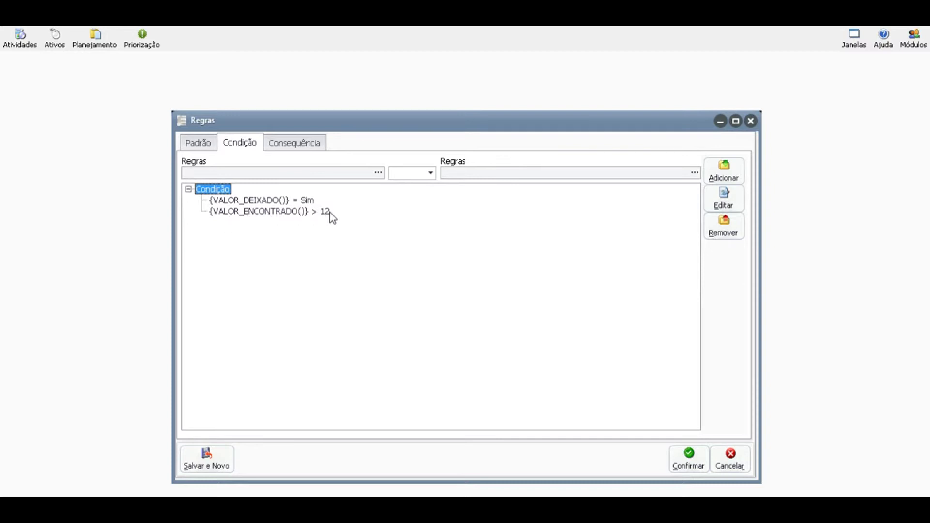
# Choose the function CARACTERISTICA for the first operand of a third condition
pyautogui.click(377, 173)
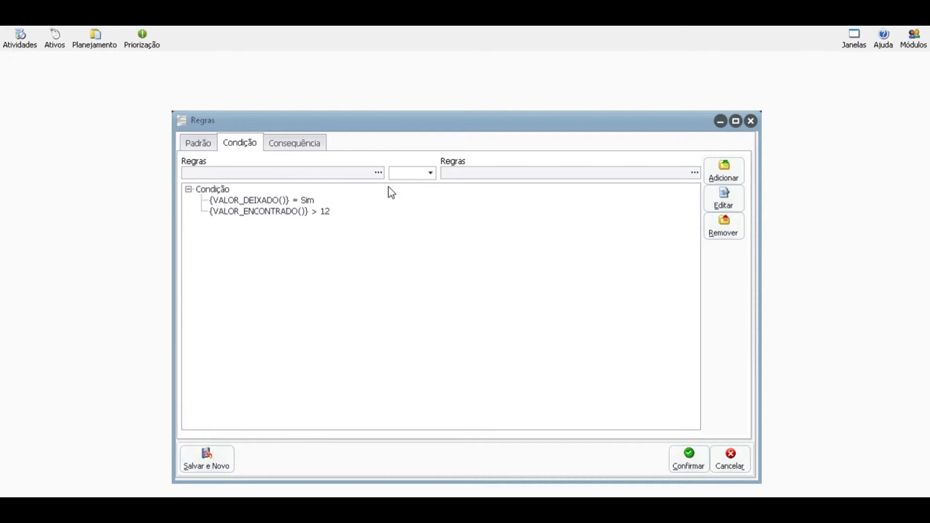
pyautogui.click(379, 172)
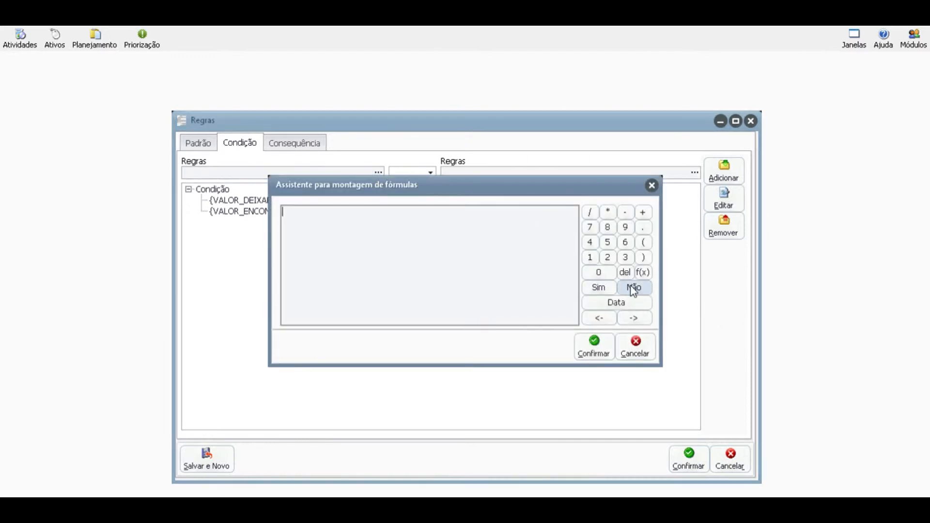
pyautogui.click(642, 272)
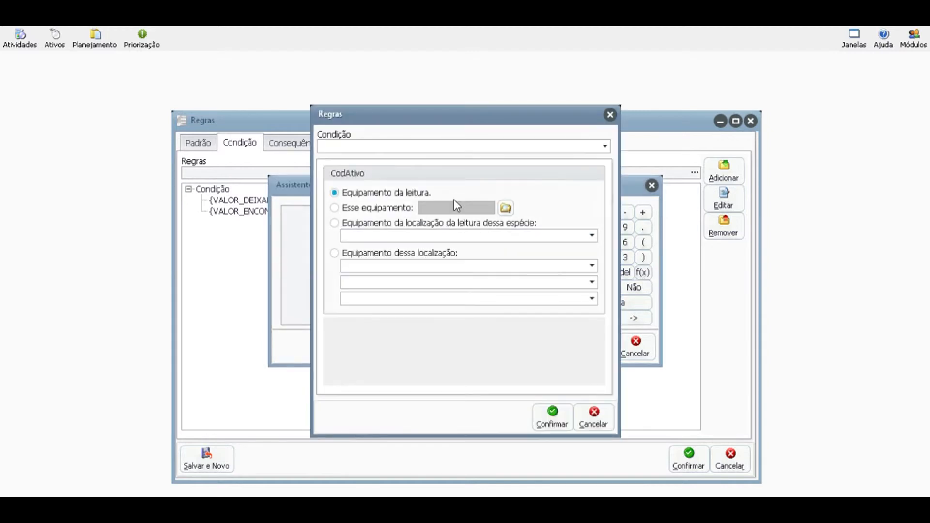
pyautogui.click(605, 147)
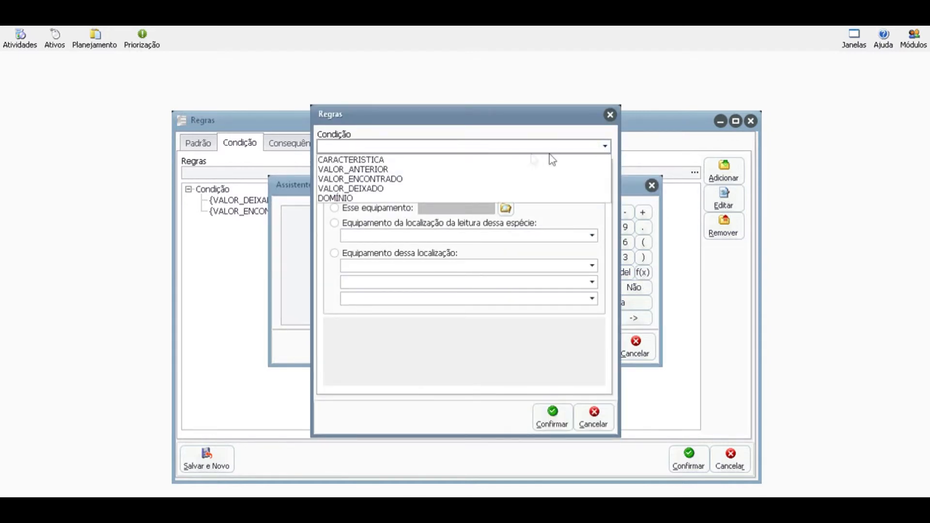
pyautogui.click(435, 159)
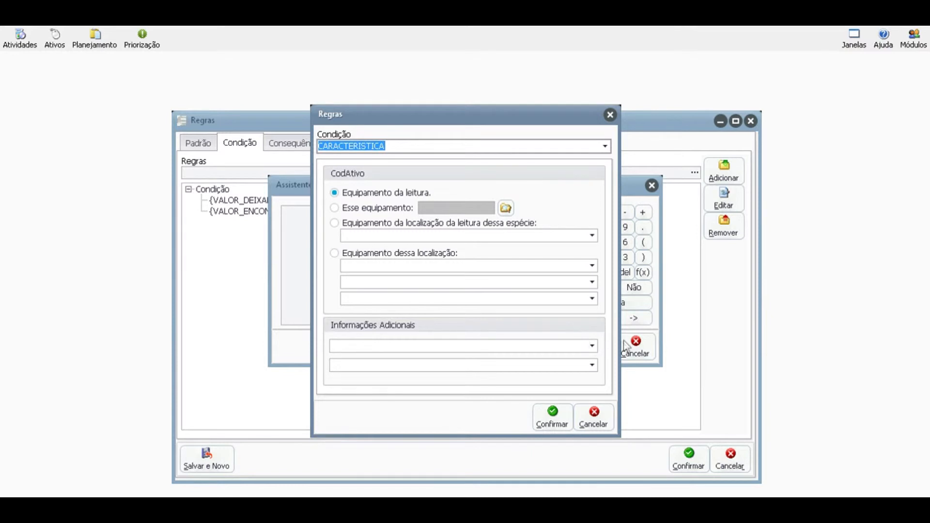
# Set the function's additional information to DADOS DE PLACA and ()ANO DE FABRICAÇÃO, and confirm it as the condition's first operand
pyautogui.click(593, 346)
pyautogui.click(592, 410)
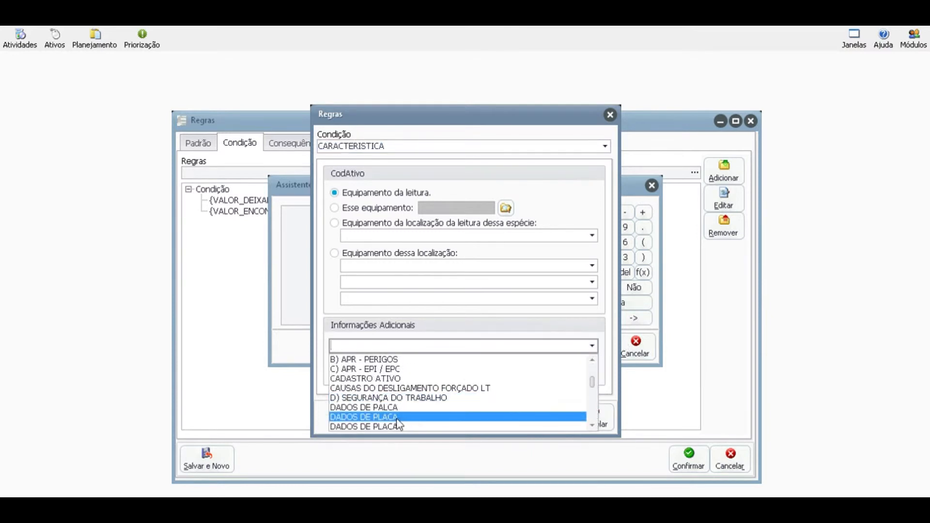
pyautogui.click(397, 418)
pyautogui.click(591, 364)
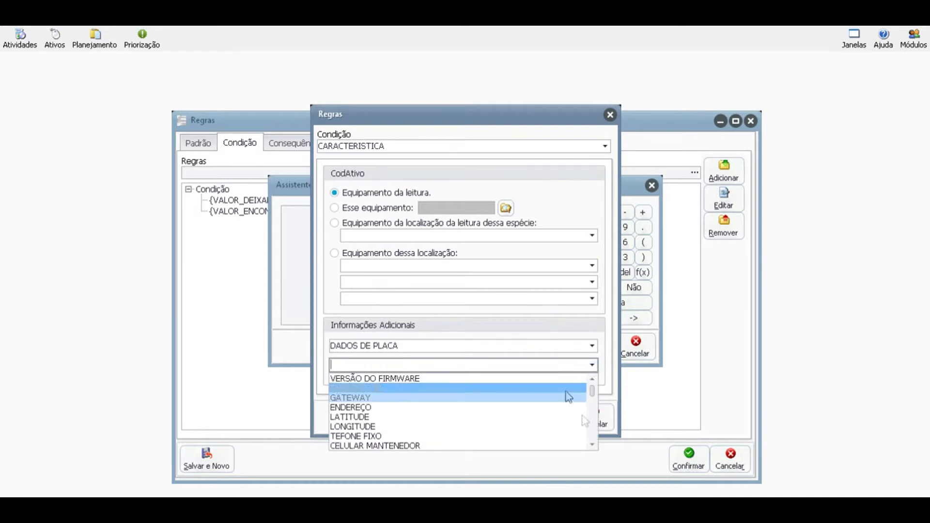
pyautogui.click(592, 418)
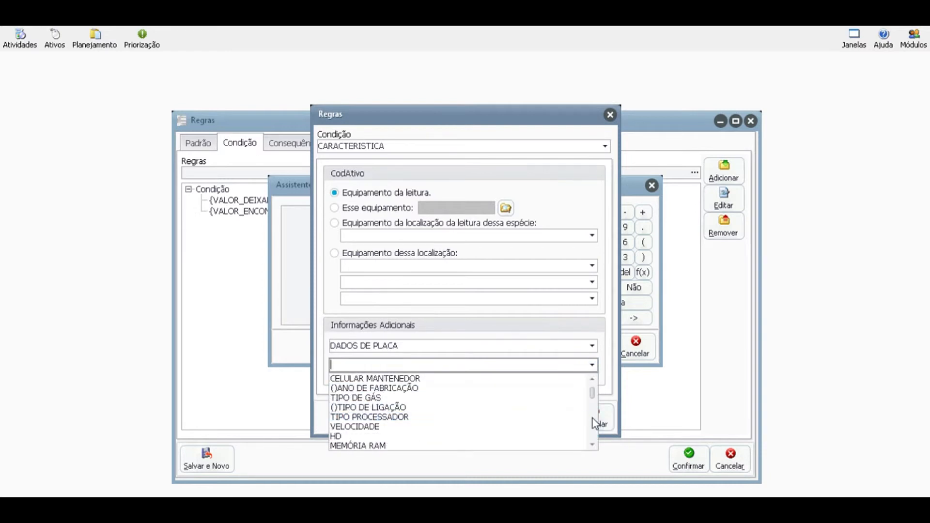
pyautogui.click(457, 388)
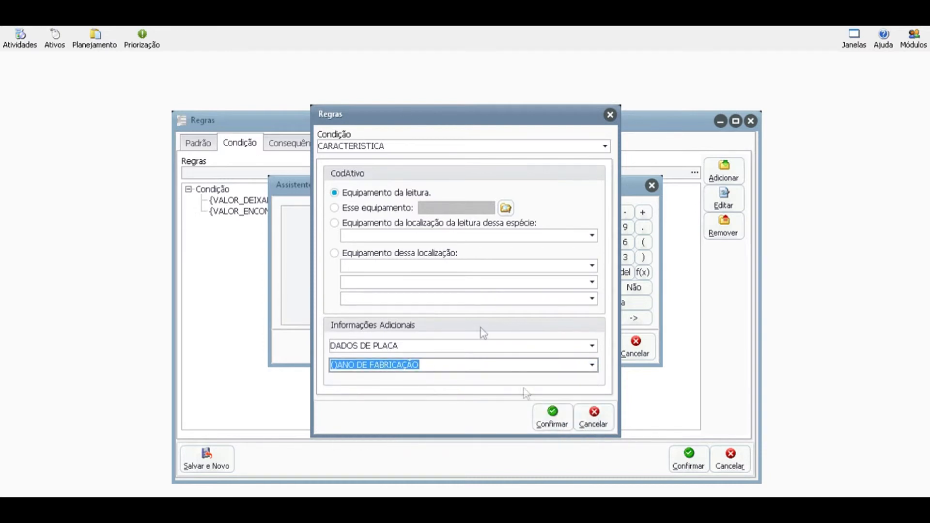
pyautogui.click(550, 420)
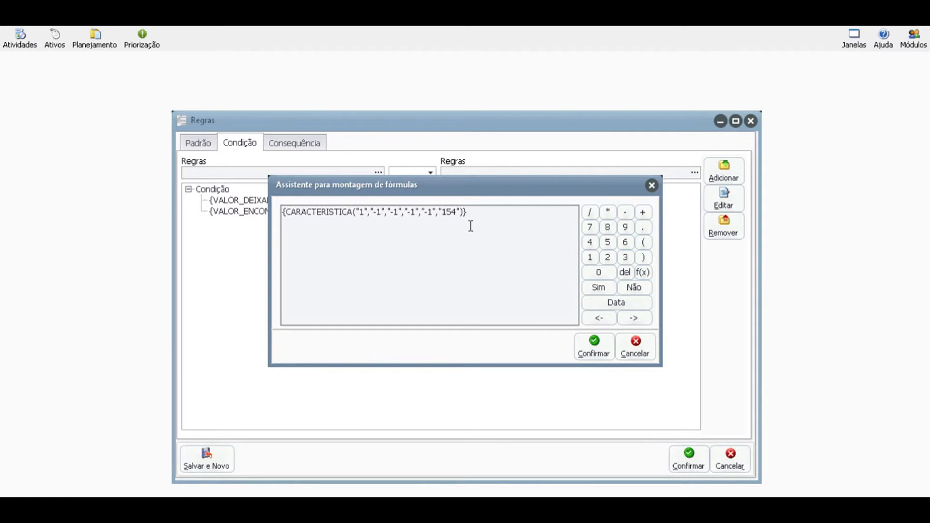
pyautogui.click(594, 351)
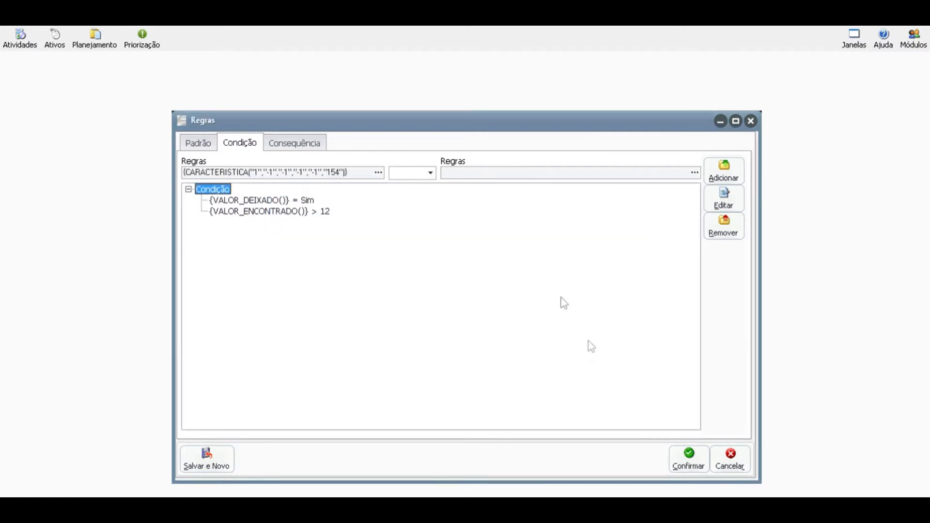
# Complete the third condition with the operator > and the value 2001, and add it to the condition tree
pyautogui.click(431, 175)
pyautogui.click(428, 184)
pyautogui.click(694, 173)
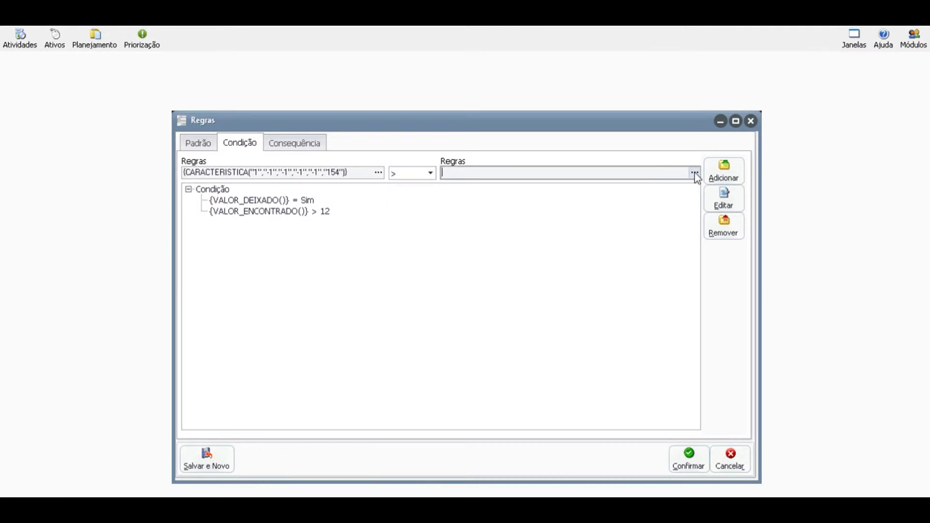
pyautogui.click(608, 257)
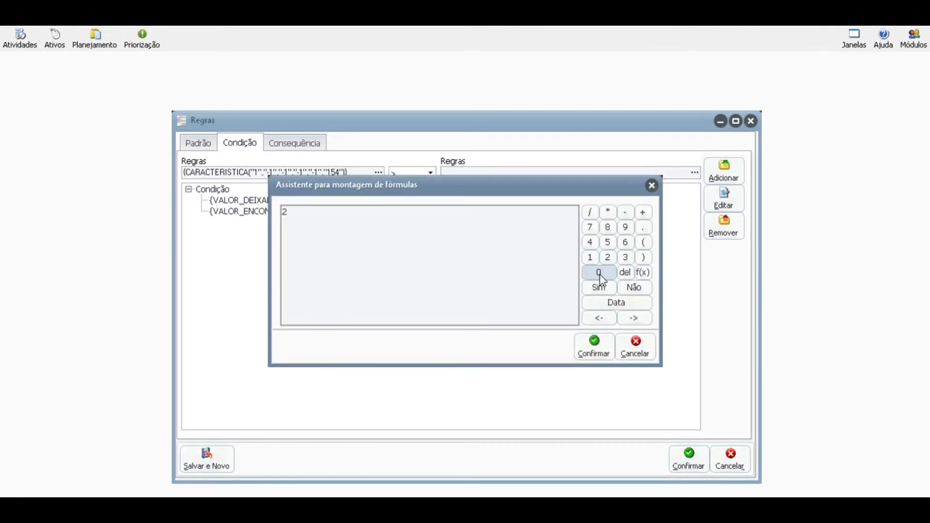
pyautogui.click(599, 272)
pyautogui.click(598, 272)
pyautogui.click(590, 257)
pyautogui.click(596, 346)
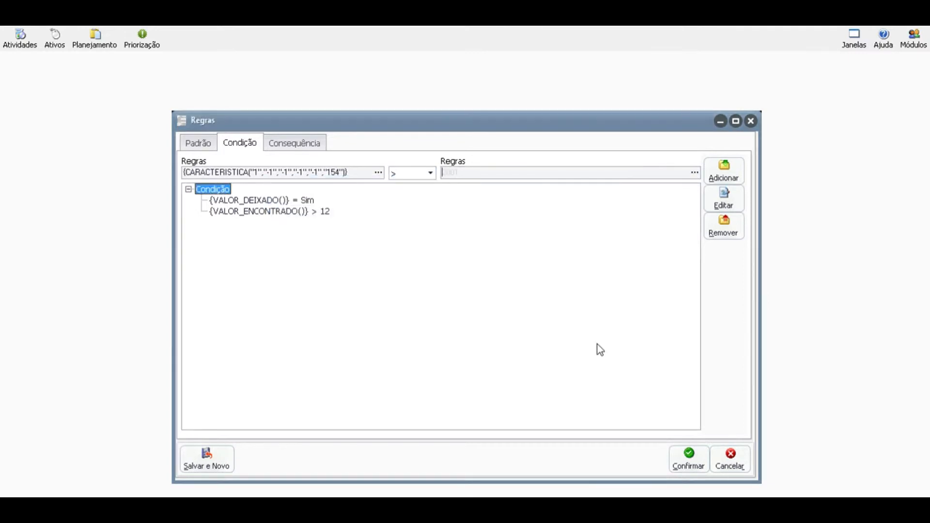
pyautogui.click(707, 179)
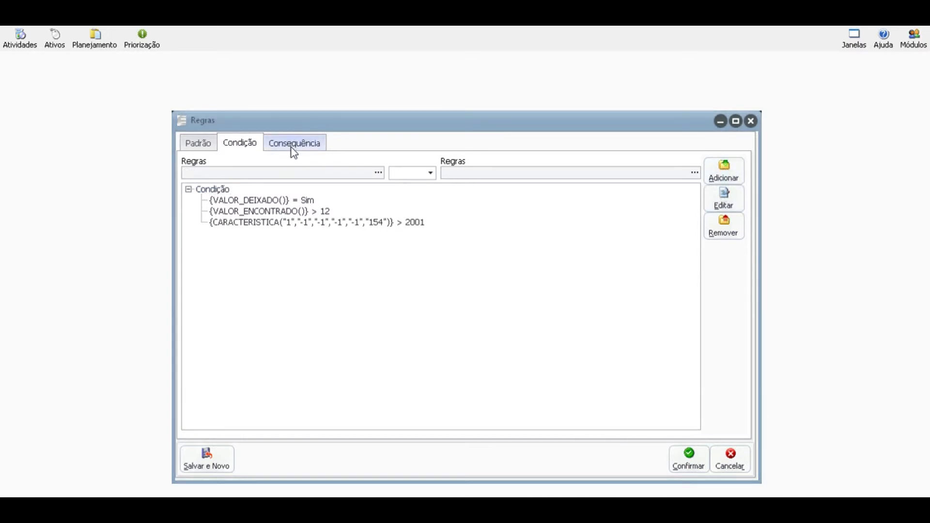
# Activate the additional information consequence for the reading's equipment and set its category to DADOS DE PLACA
pyautogui.click(292, 145)
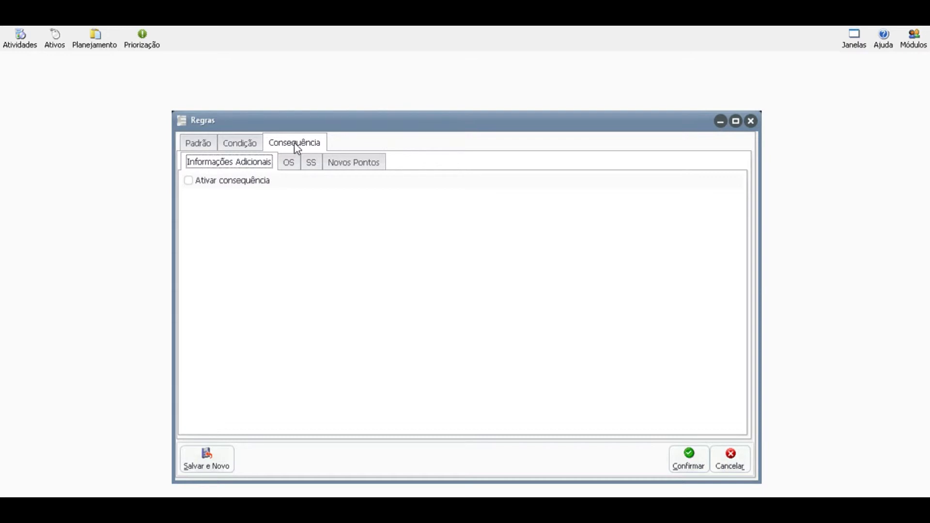
pyautogui.click(188, 180)
pyautogui.press('Tab')
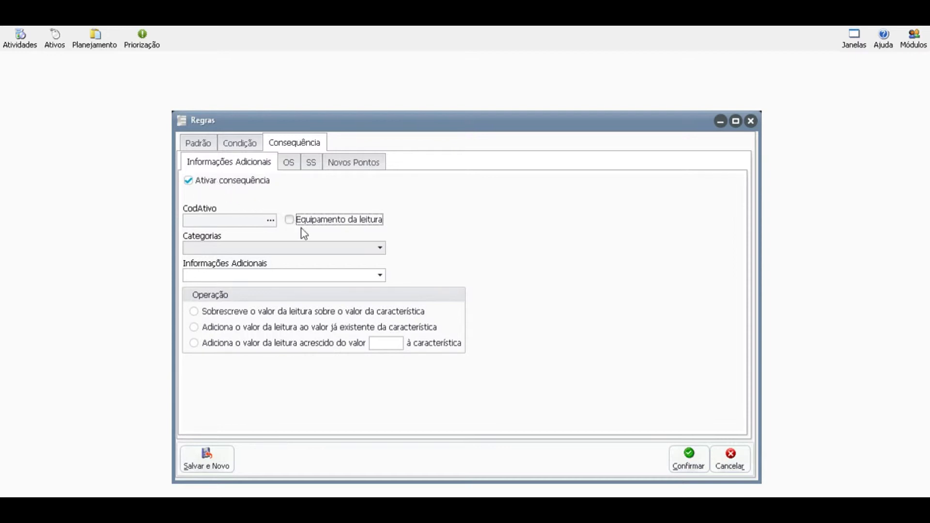
pyautogui.click(290, 220)
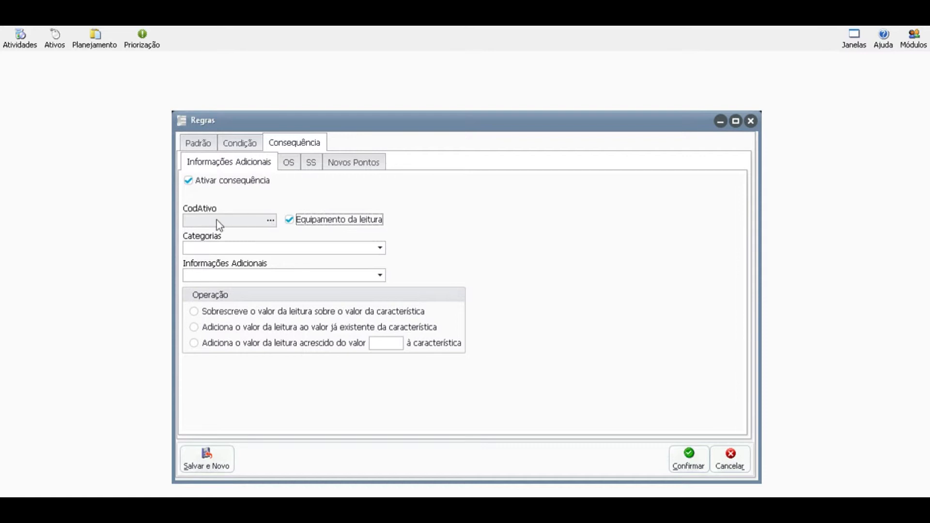
pyautogui.click(380, 248)
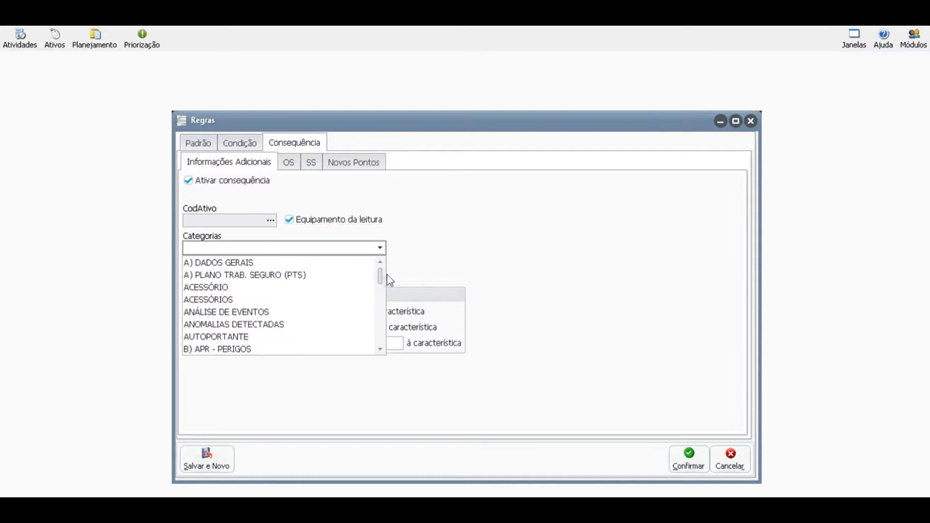
pyautogui.click(380, 312)
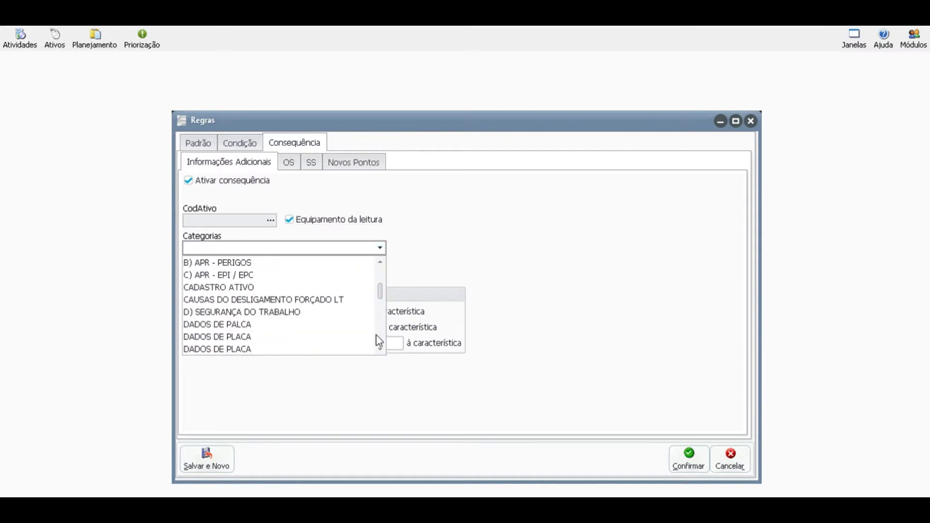
pyautogui.click(284, 347)
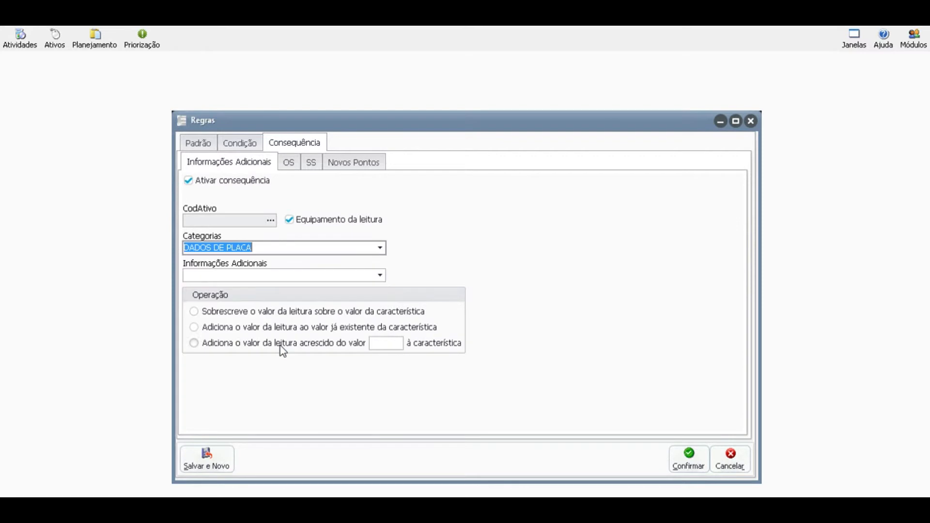
pyautogui.click(380, 275)
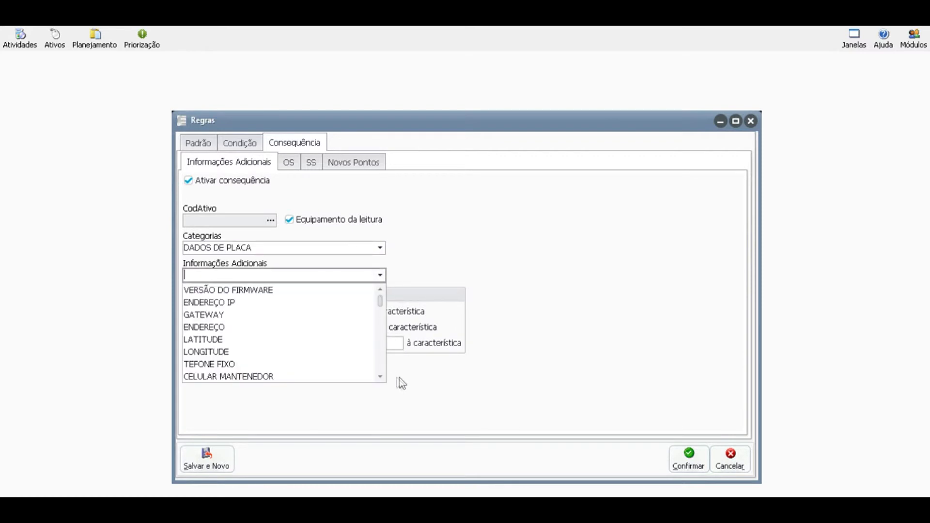
pyautogui.click(380, 361)
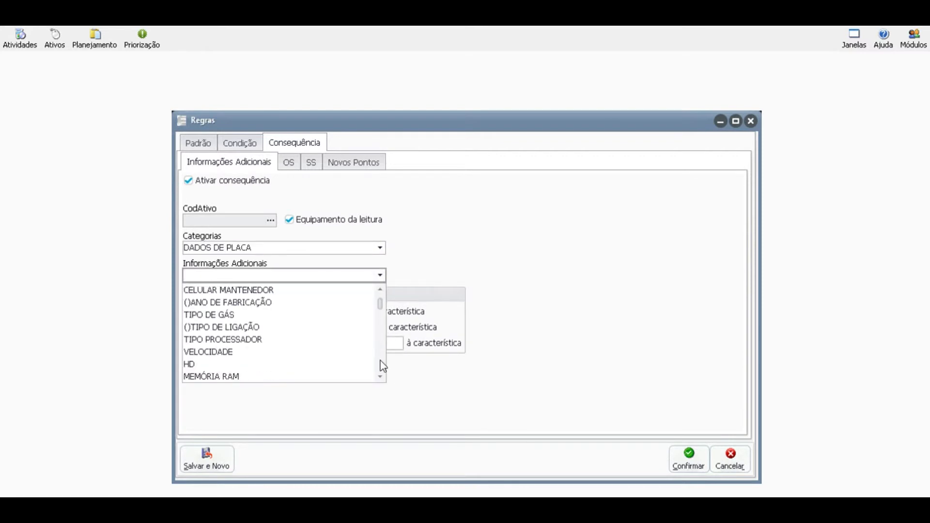
pyautogui.click(199, 303)
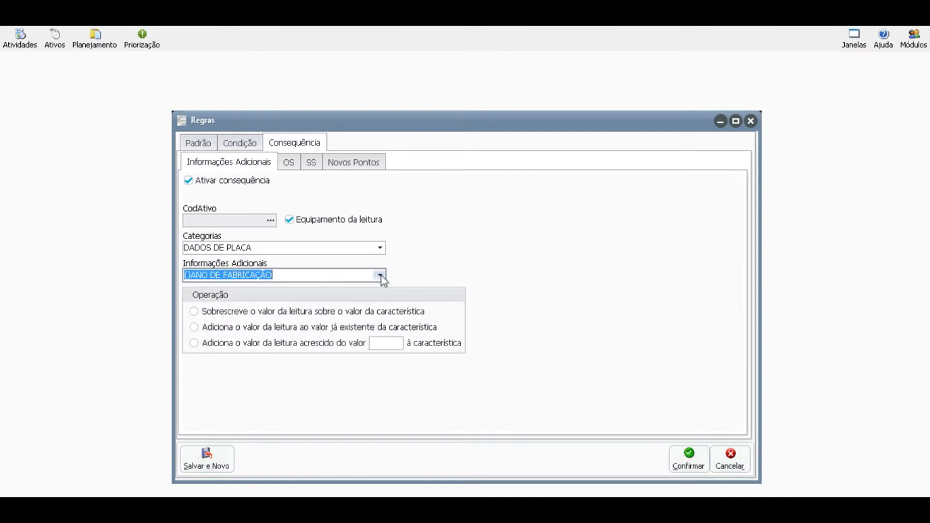
pyautogui.click(380, 276)
pyautogui.click(380, 365)
pyautogui.click(289, 319)
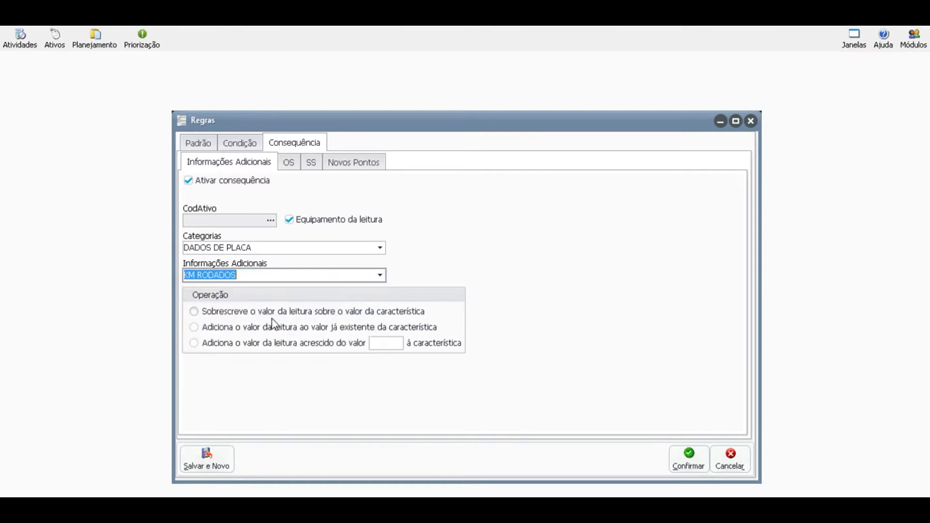
# Set the additional information to ()N.I. NOMINAL (A IMPULSO ATMO, with the operation adding the reading's value increased by 10 to the characteristic
pyautogui.click(379, 276)
pyautogui.click(380, 361)
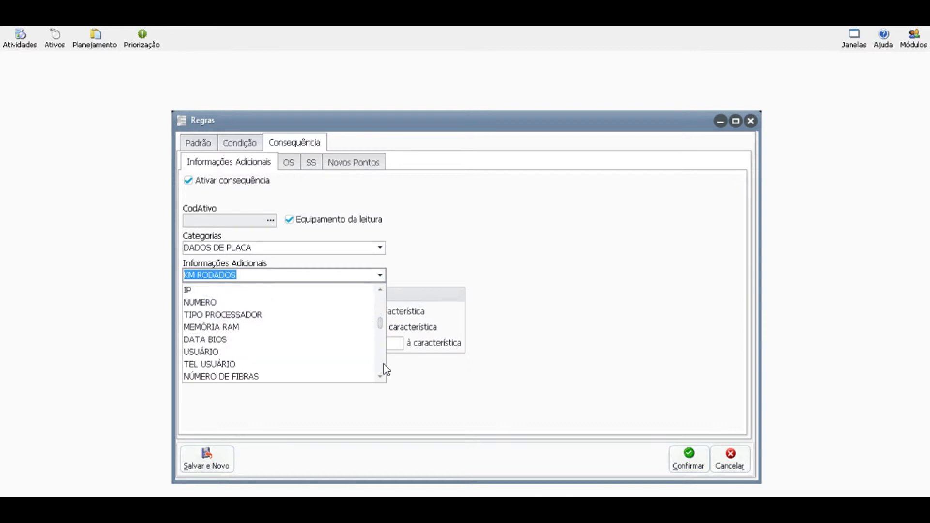
pyautogui.click(380, 369)
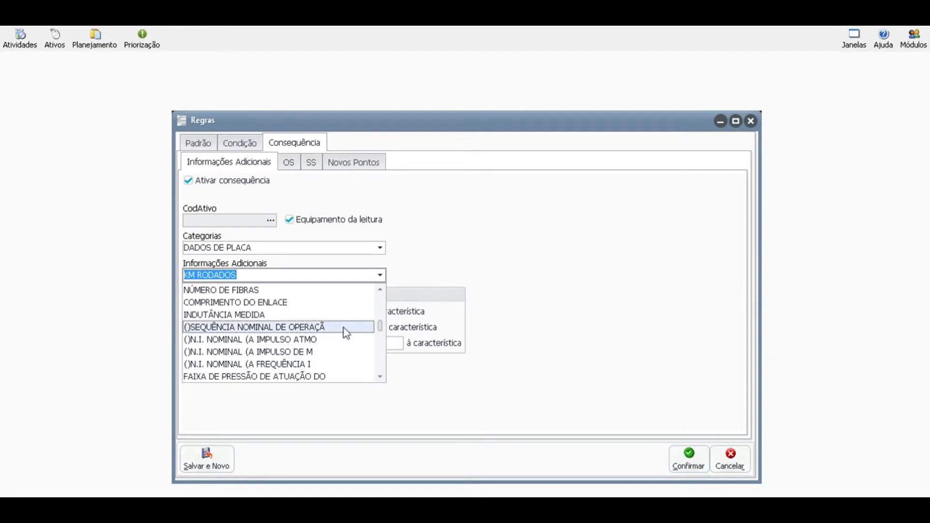
pyautogui.click(321, 339)
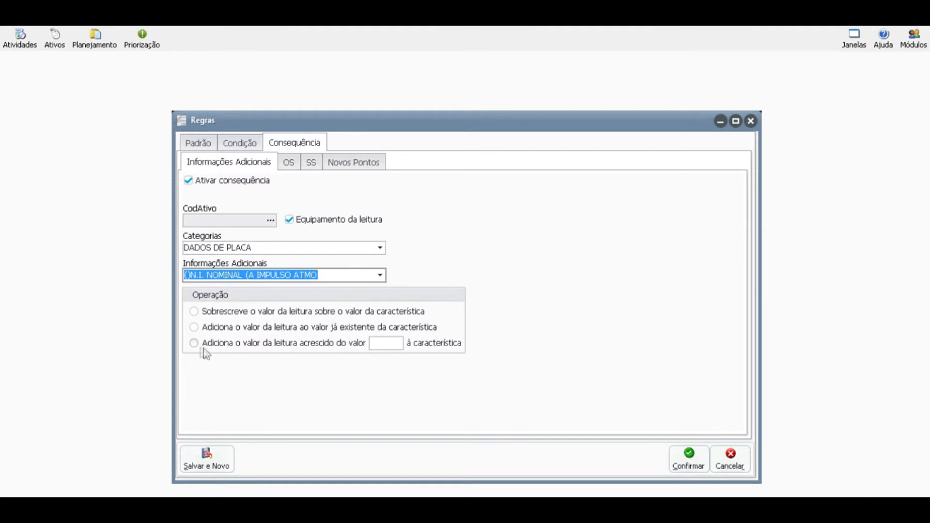
pyautogui.click(387, 342)
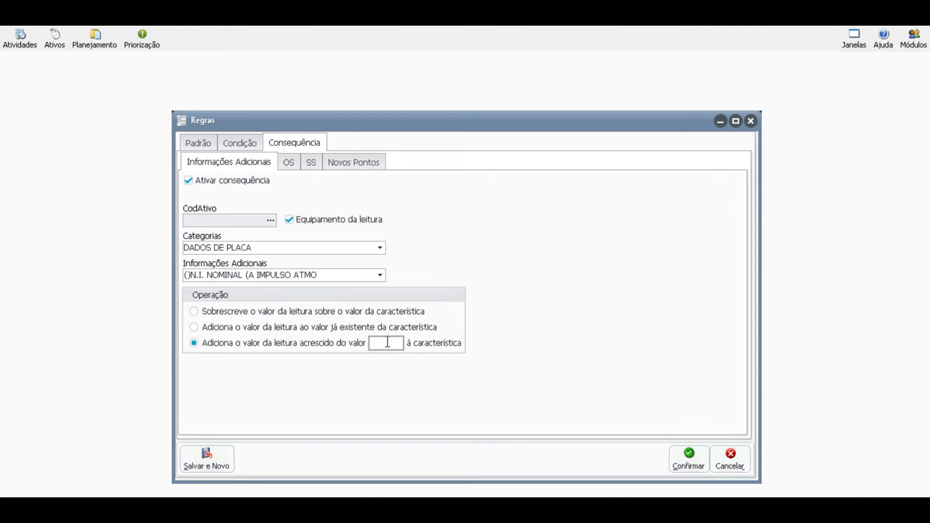
pyautogui.write('10')
# Activate the OS consequence, replacing fields when an OS exists for the same point and reading value, and apply it to the reading's equipment
pyautogui.click(290, 165)
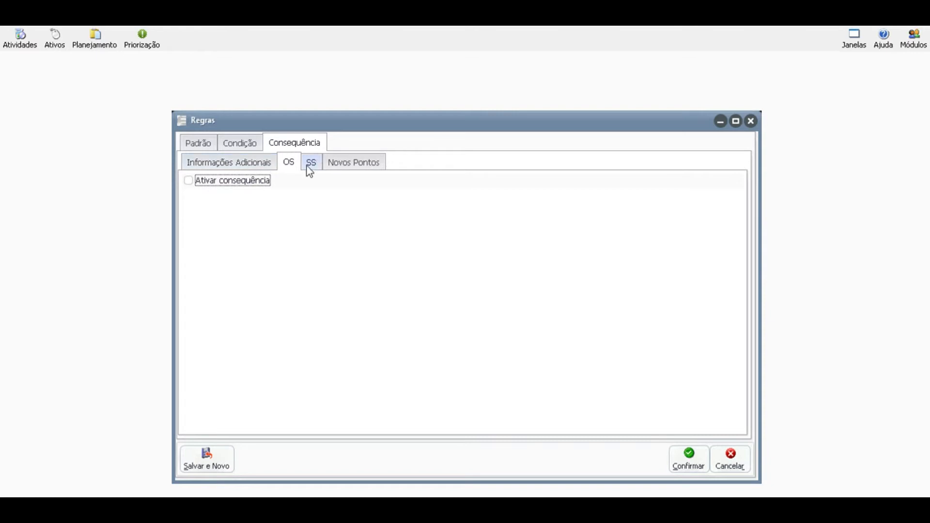
pyautogui.click(188, 184)
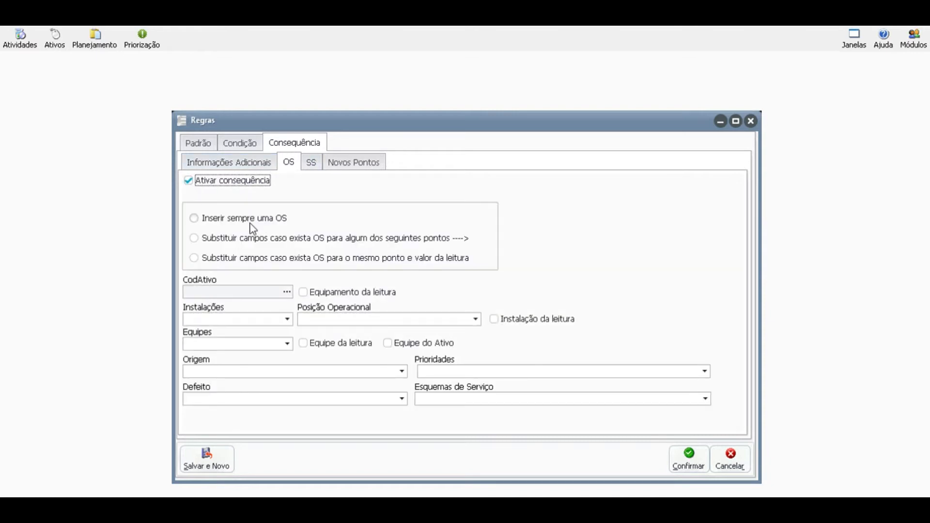
pyautogui.click(203, 222)
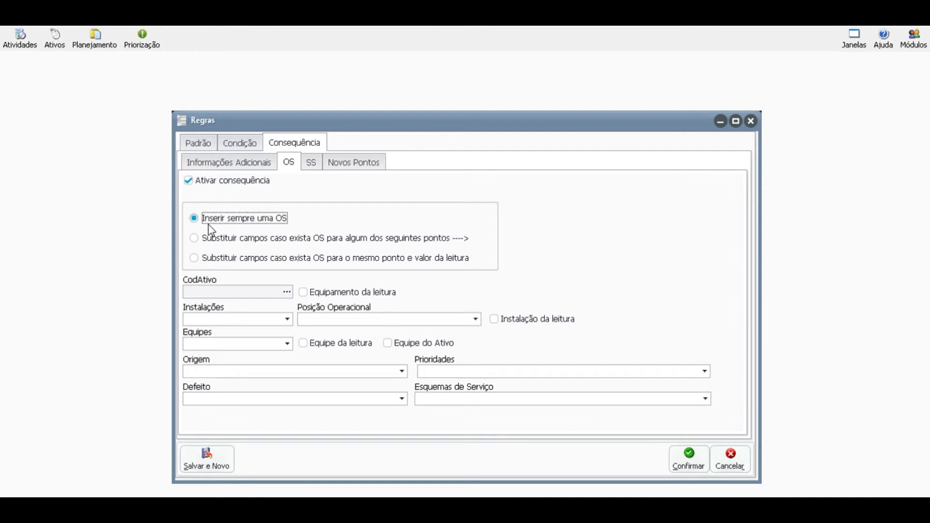
pyautogui.click(195, 239)
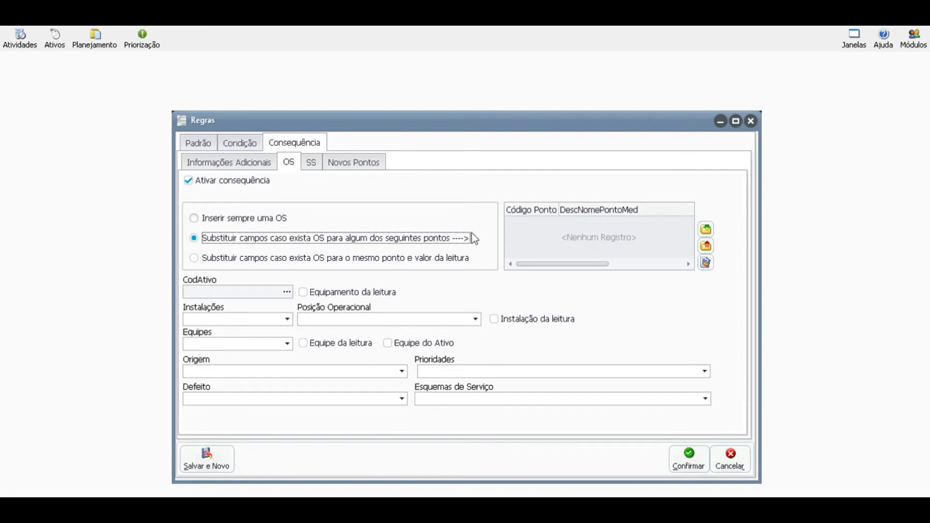
pyautogui.click(203, 259)
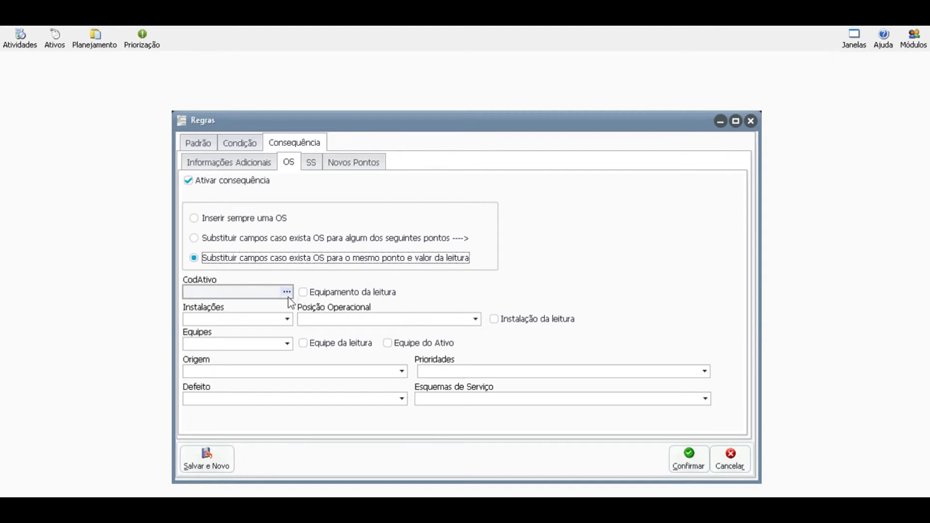
pyautogui.click(304, 292)
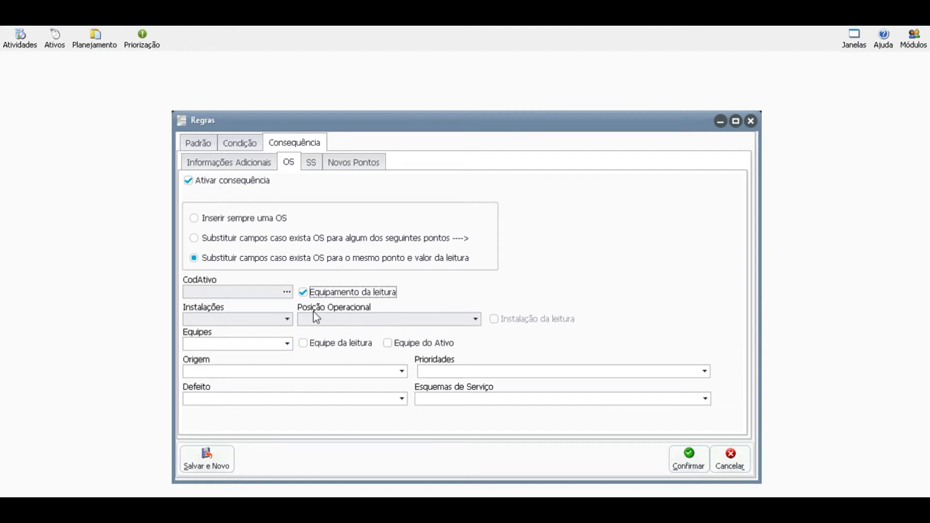
# Assign the OS consequence to the asset's team with the Equipe do Ativo option
pyautogui.click(289, 345)
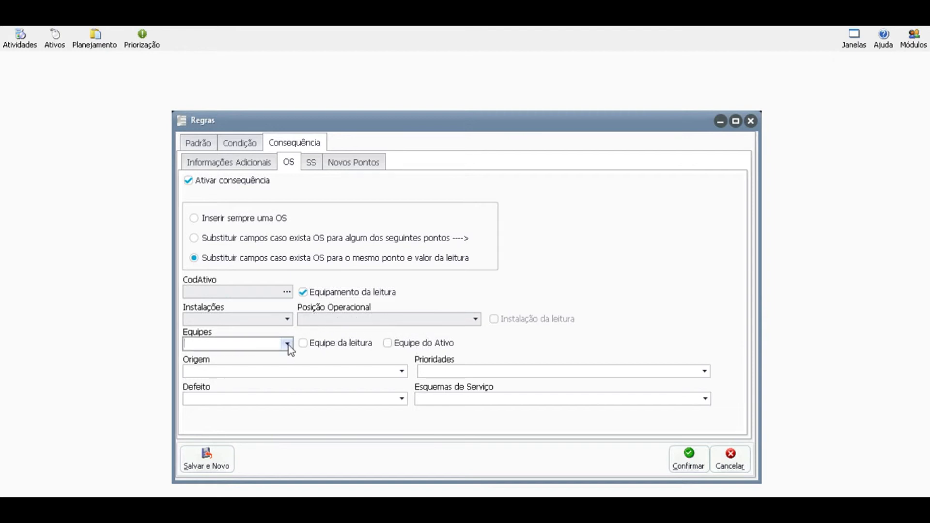
pyautogui.click(289, 345)
pyautogui.click(315, 337)
pyautogui.click(390, 346)
# Examine the available origins, defects, priorities and service schemes for the OS consequence
pyautogui.click(236, 371)
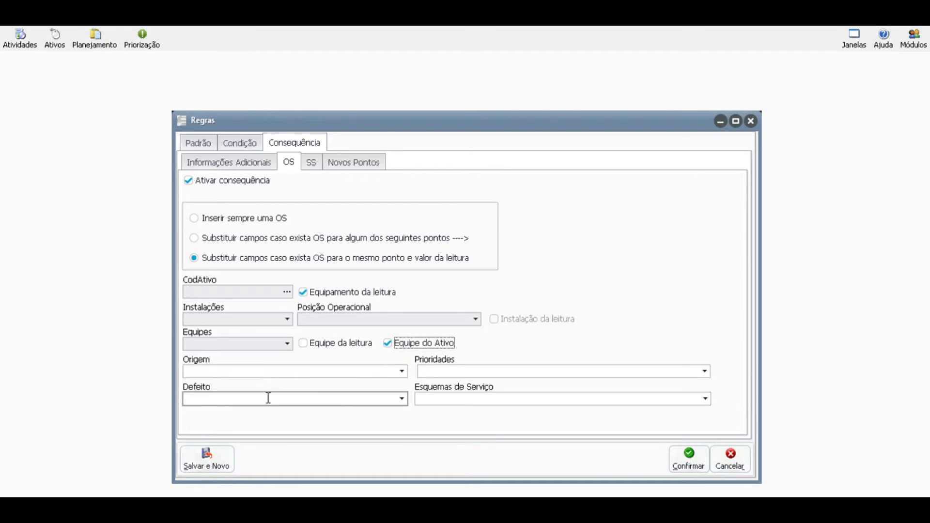
pyautogui.click(401, 372)
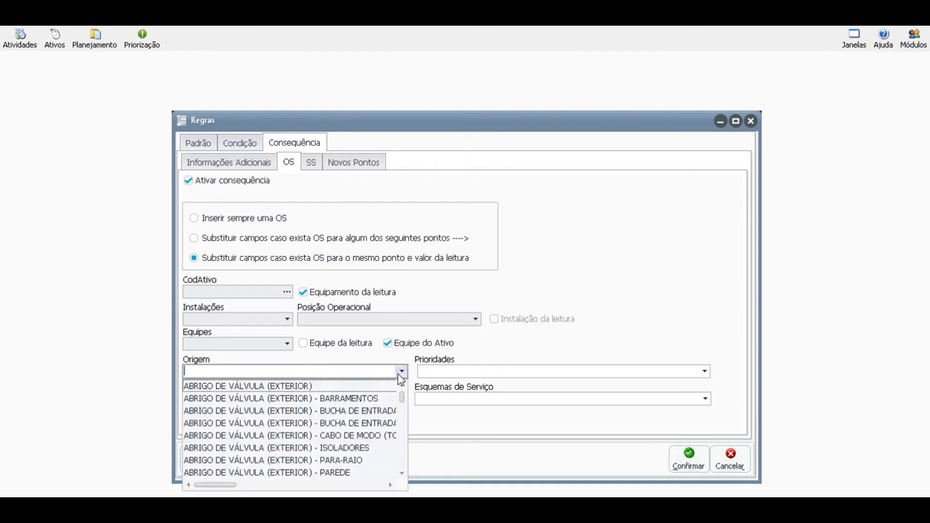
pyautogui.click(228, 365)
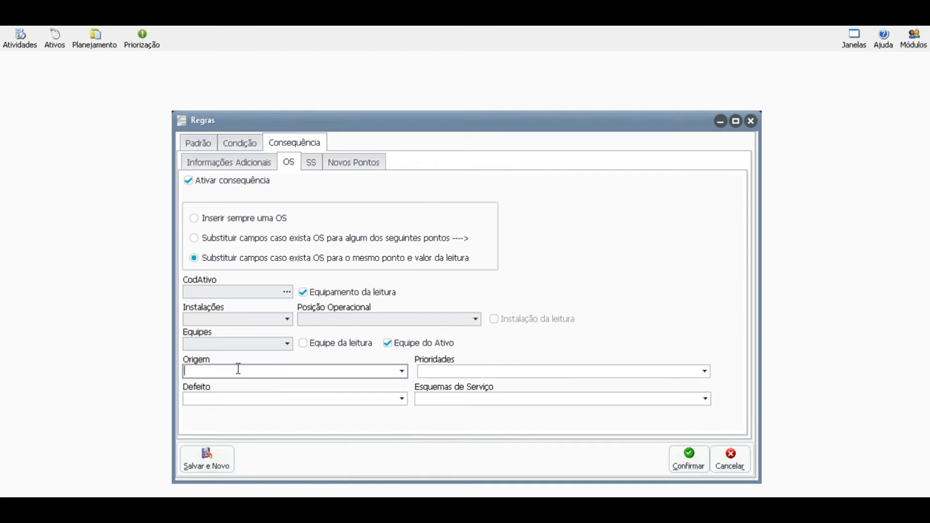
pyautogui.click(402, 399)
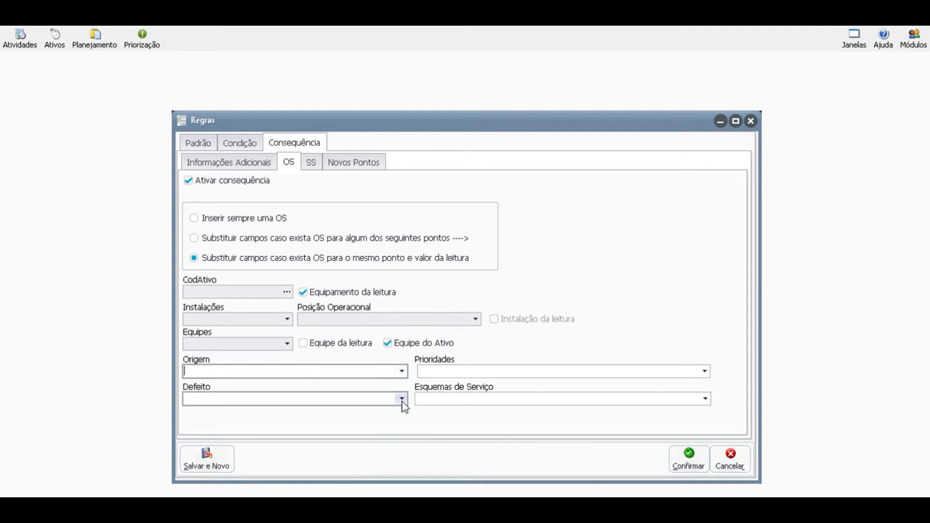
pyautogui.click(402, 399)
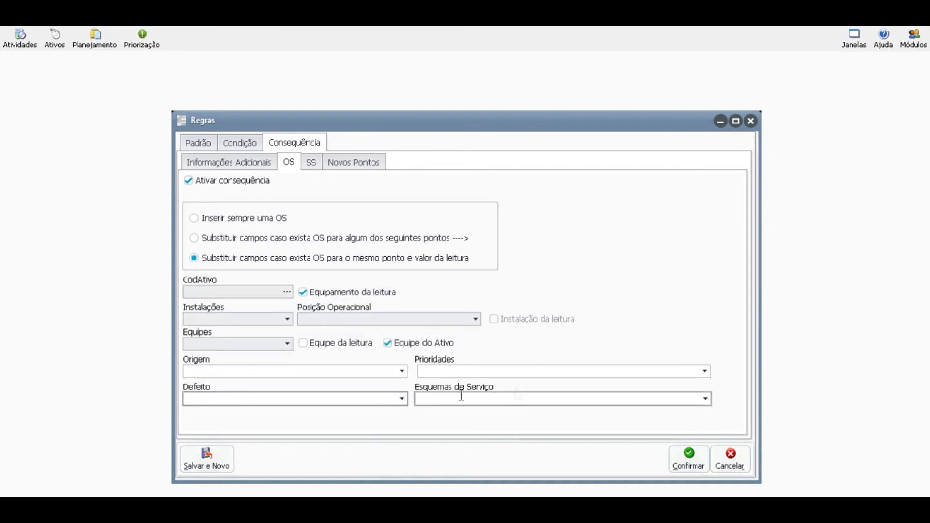
pyautogui.click(705, 372)
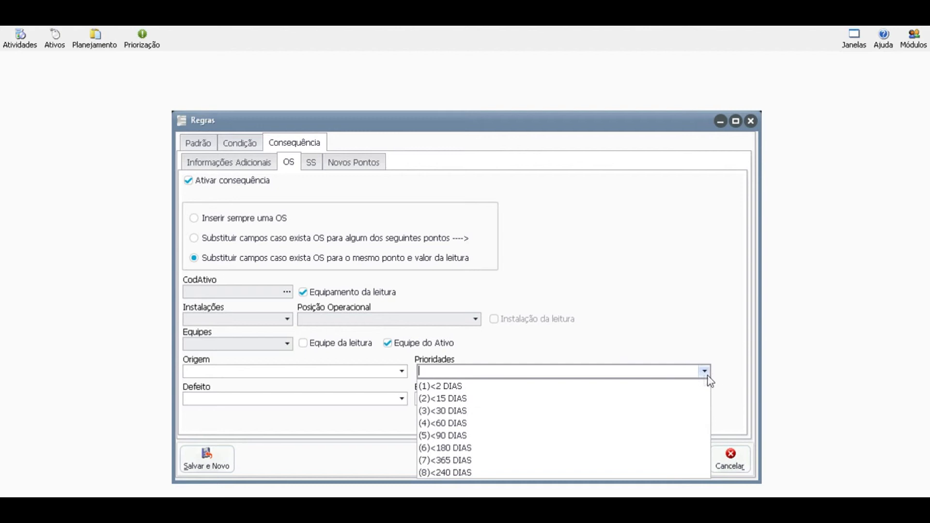
pyautogui.click(705, 372)
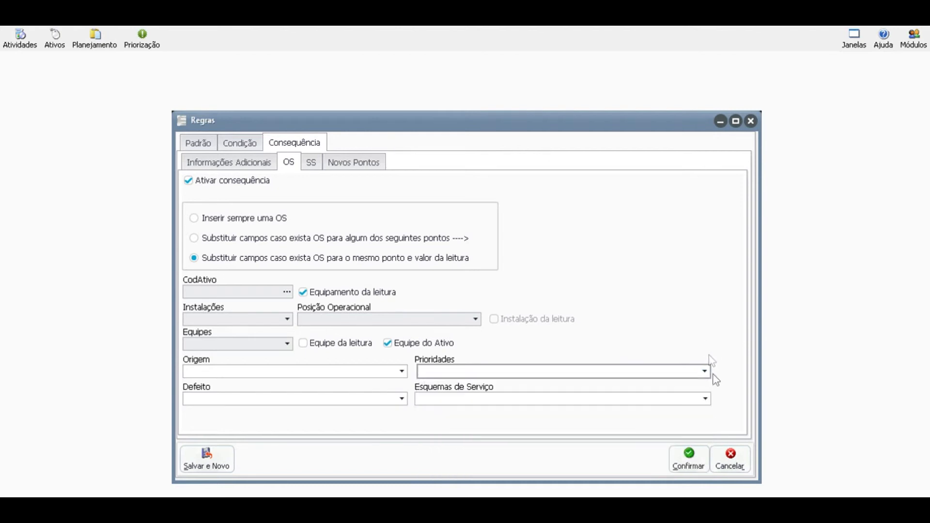
pyautogui.click(705, 399)
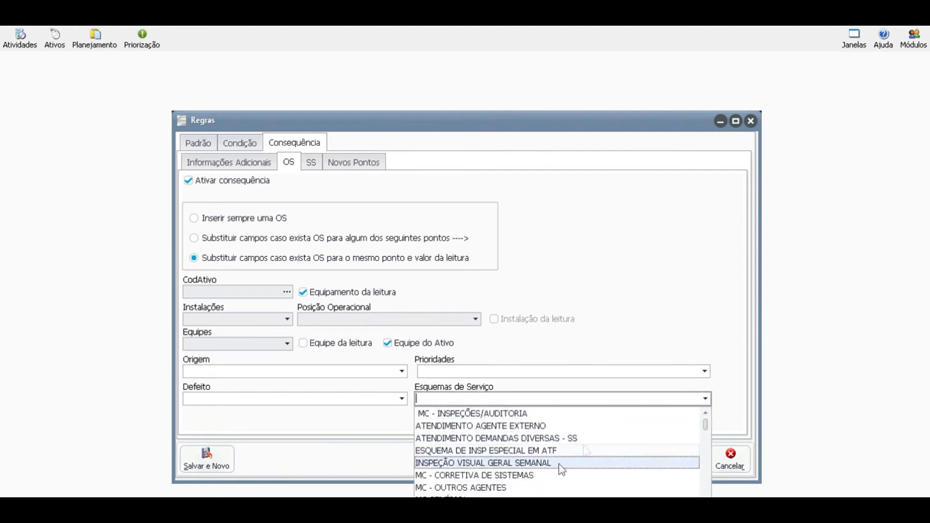
# Activate the SS consequence, replacing fields when an SS exists for the same point and reading value, and apply it to the reading's equipment
pyautogui.click(311, 163)
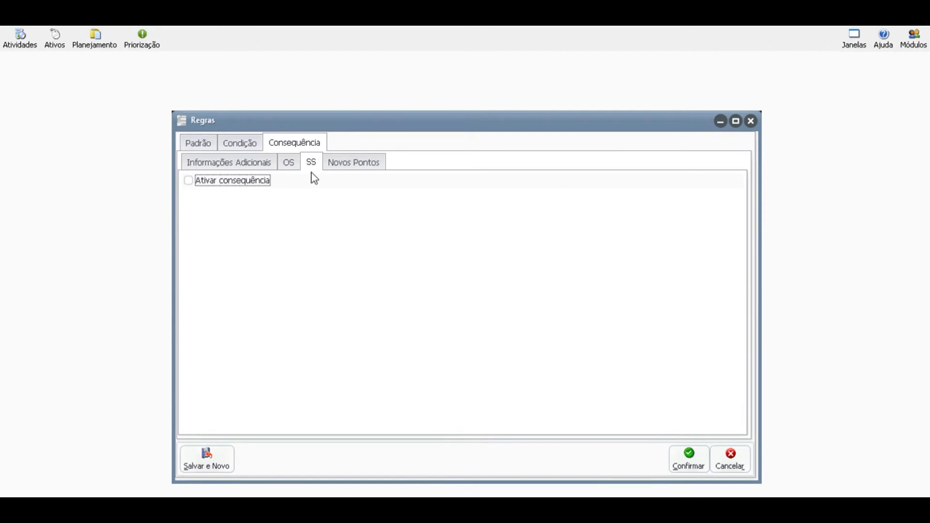
pyautogui.click(188, 182)
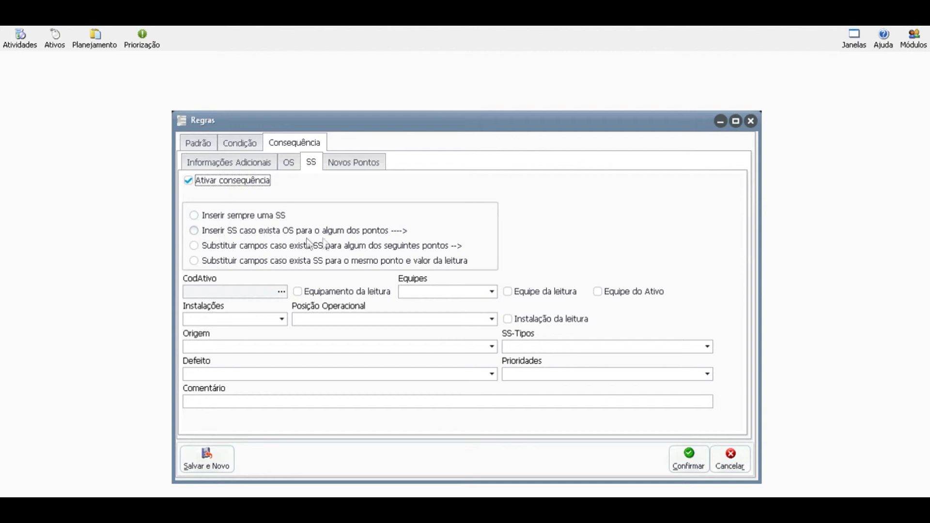
pyautogui.click(193, 231)
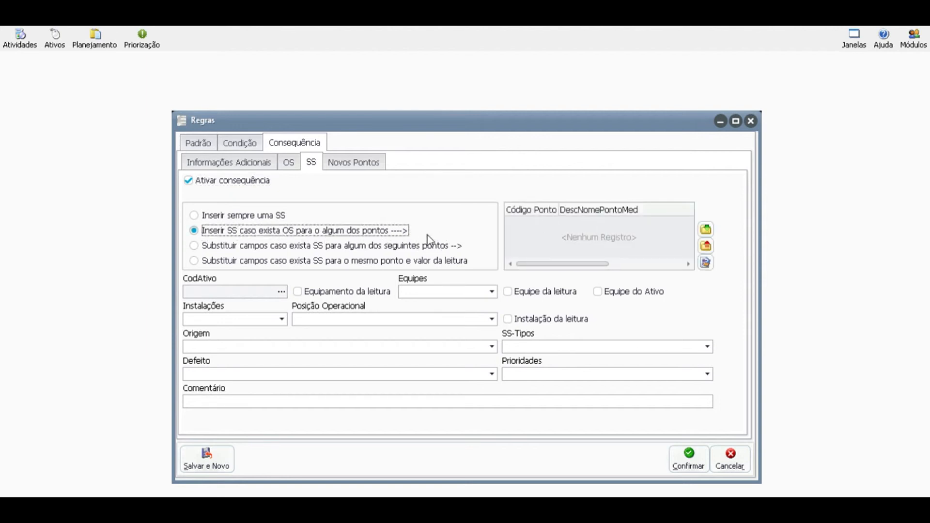
pyautogui.click(239, 247)
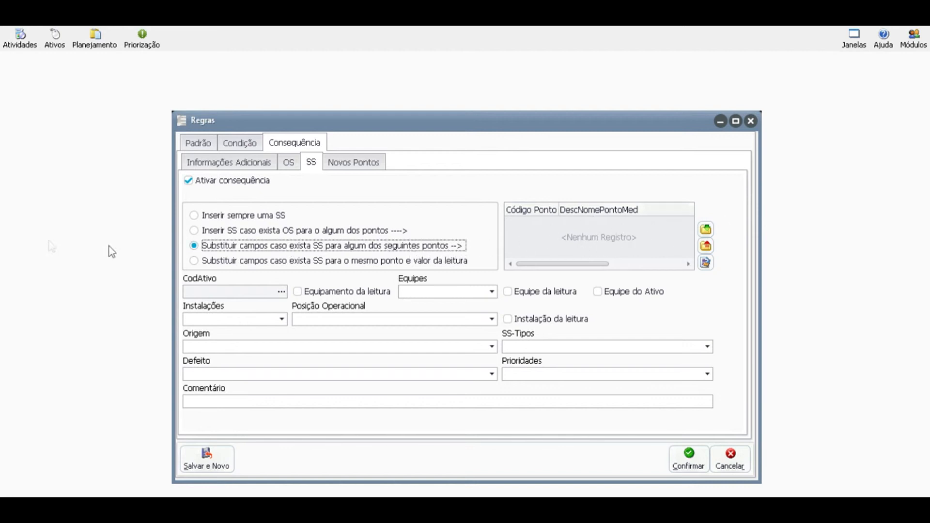
pyautogui.click(195, 260)
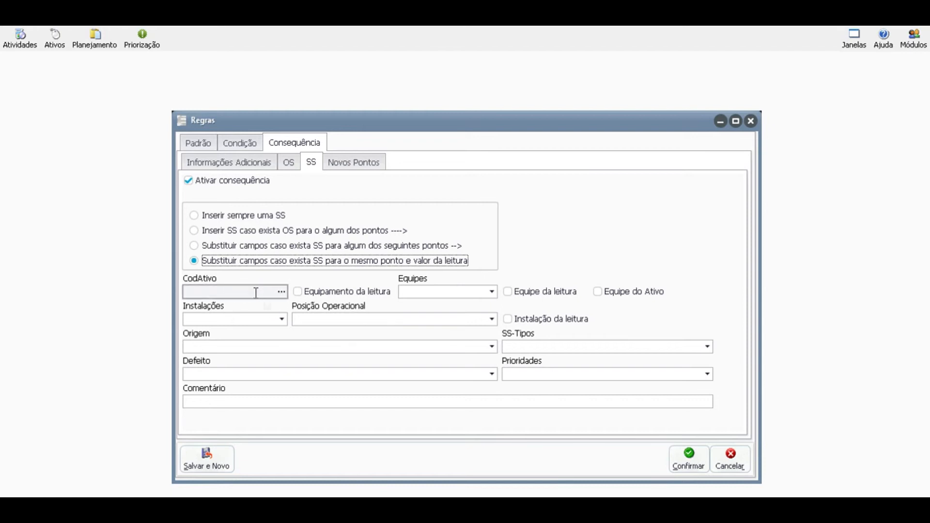
pyautogui.click(300, 292)
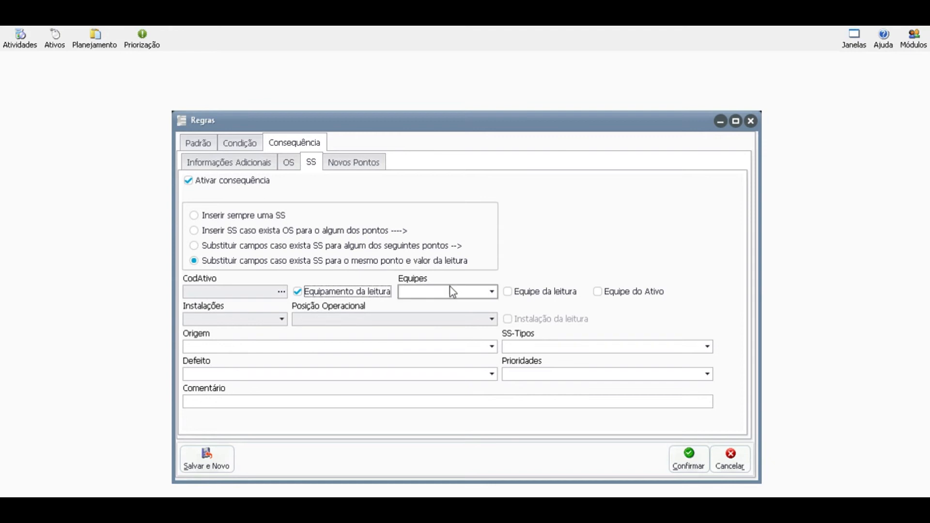
# Assign the SS consequence to the asset's team with the Equipe do Ativo option
pyautogui.click(491, 292)
pyautogui.click(491, 292)
pyautogui.click(492, 293)
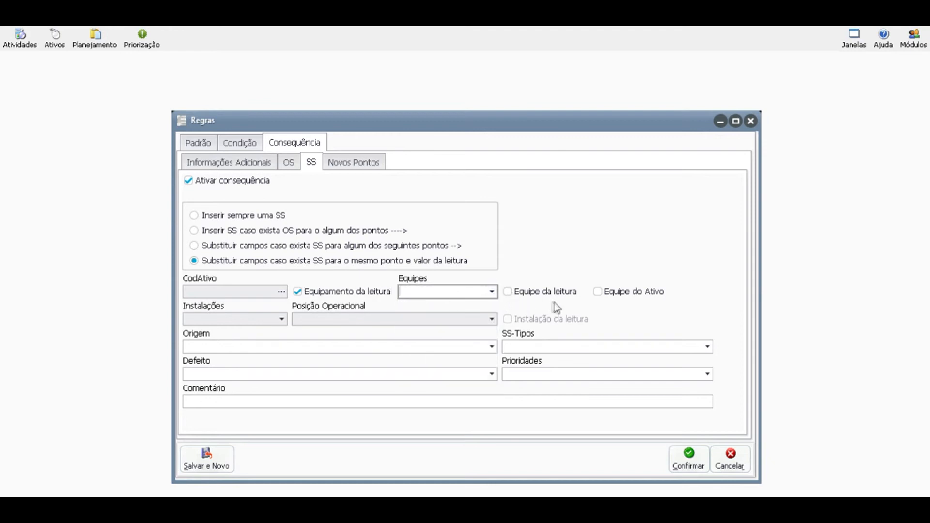
pyautogui.click(511, 292)
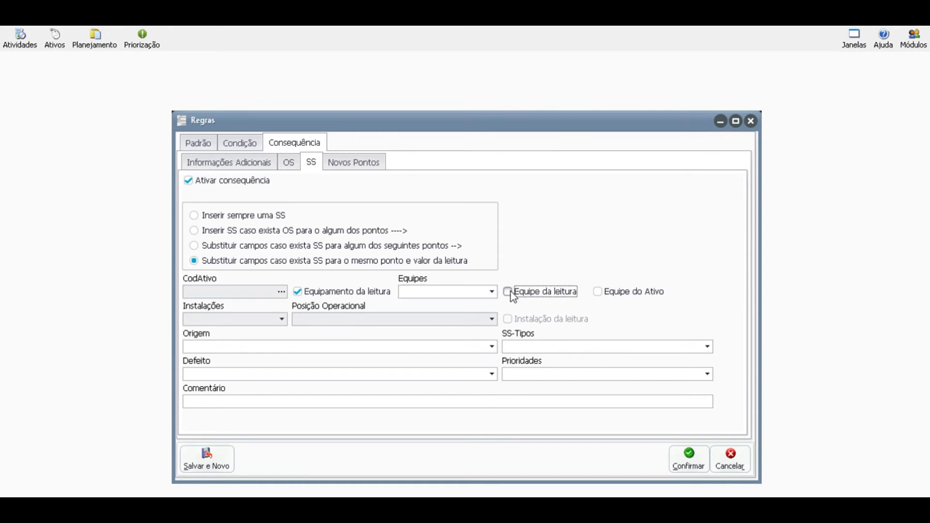
pyautogui.click(508, 291)
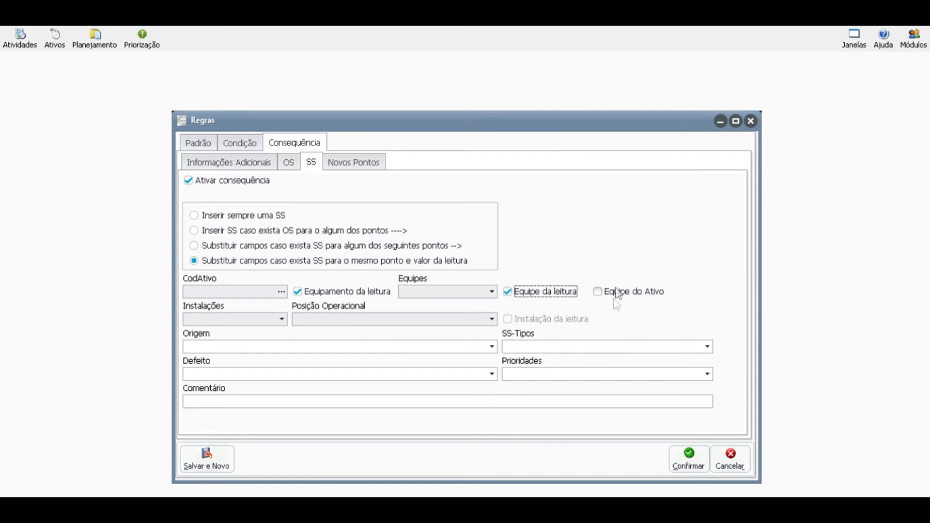
pyautogui.click(600, 293)
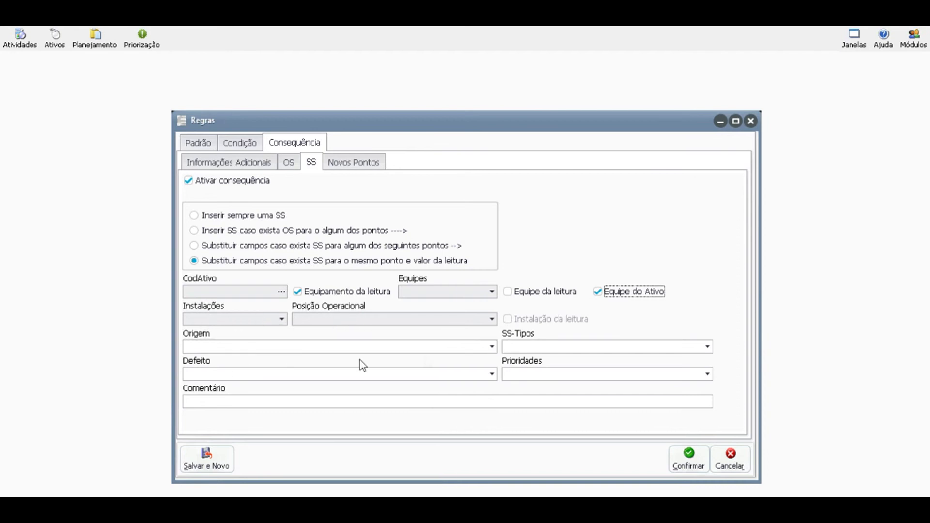
# Examine the SS consequence's origin, defect, SS type and priority choices and its comment field
pyautogui.click(491, 346)
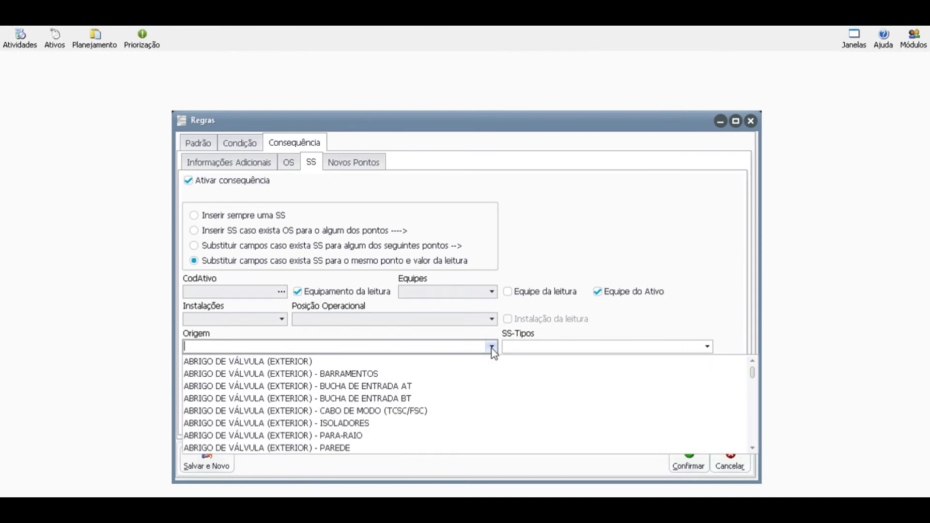
pyautogui.click(491, 348)
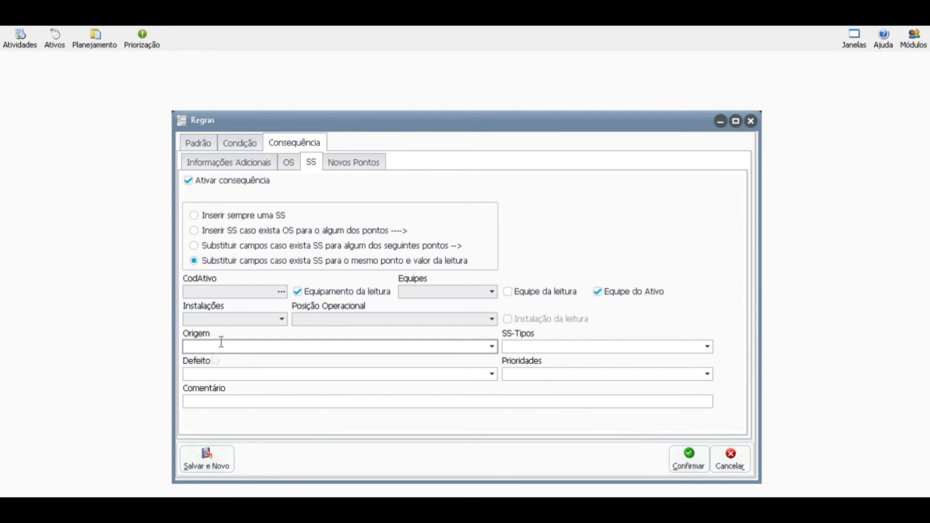
pyautogui.click(492, 373)
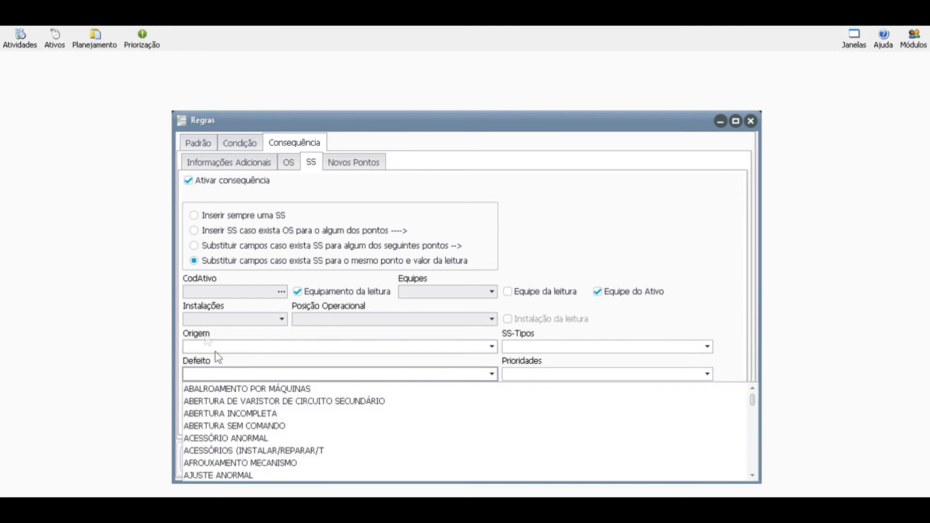
pyautogui.click(450, 355)
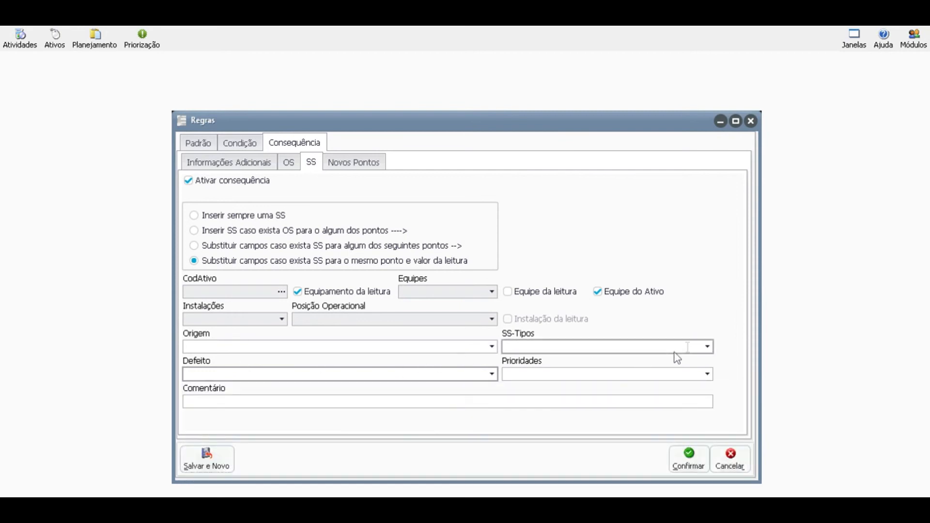
pyautogui.click(707, 347)
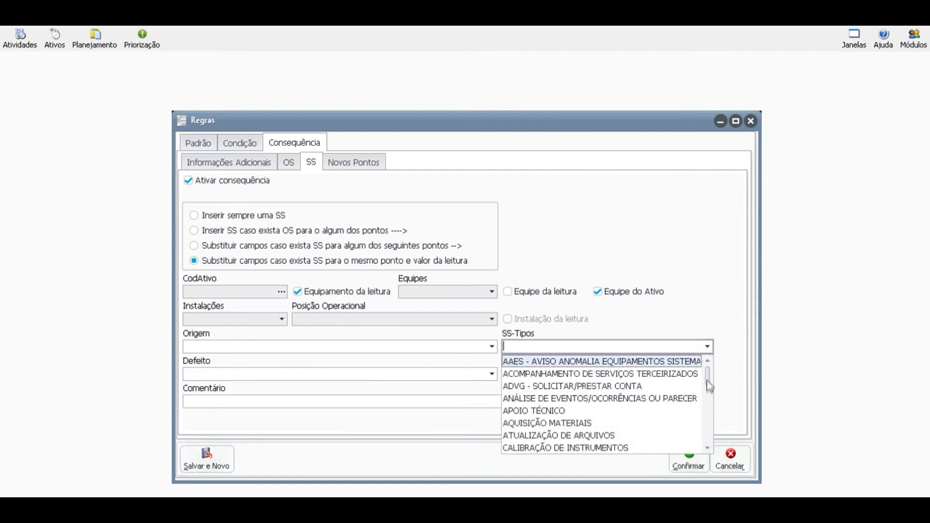
pyautogui.click(710, 417)
pyautogui.click(709, 421)
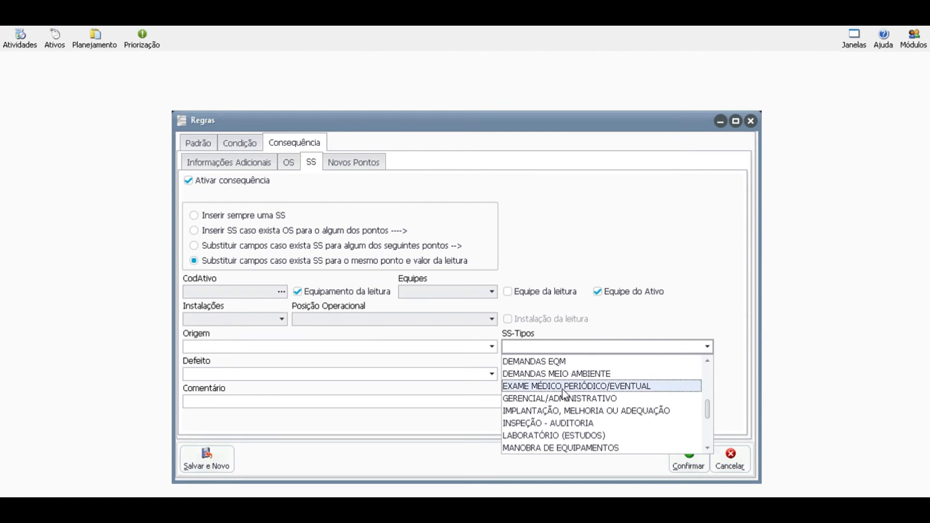
pyautogui.click(732, 326)
pyautogui.click(707, 374)
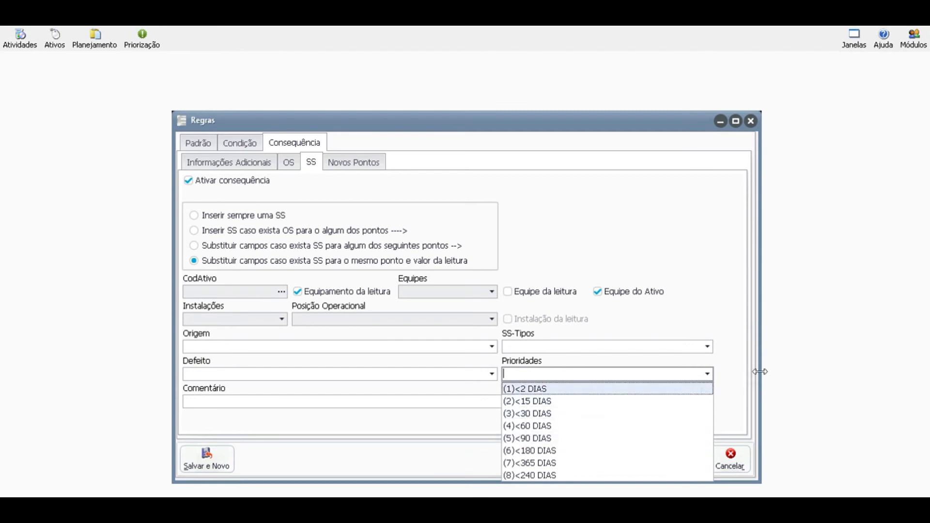
pyautogui.click(220, 402)
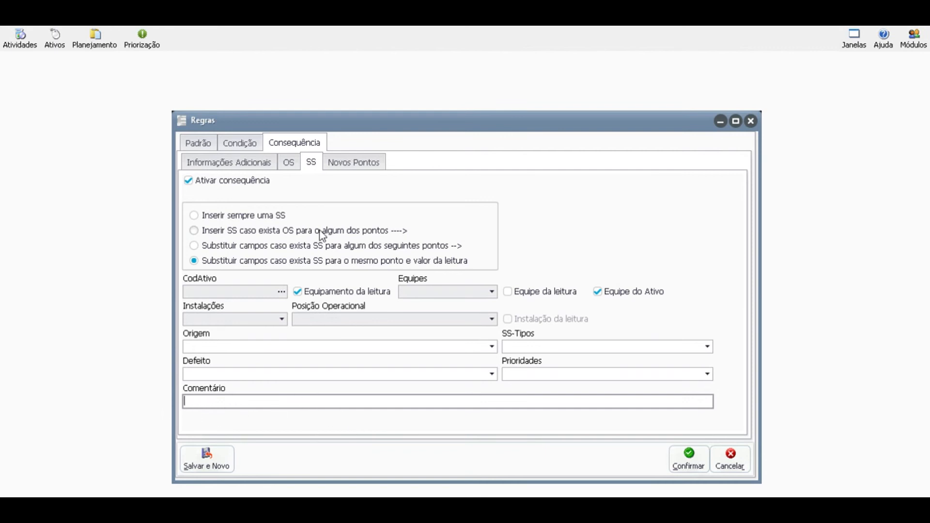
# Activate the Novos Pontos consequence of the rule
pyautogui.click(349, 161)
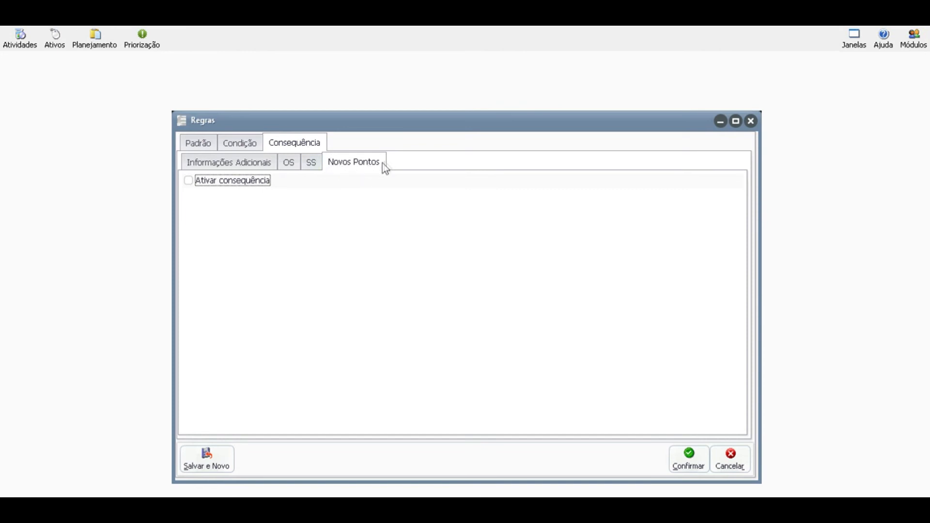
pyautogui.click(189, 181)
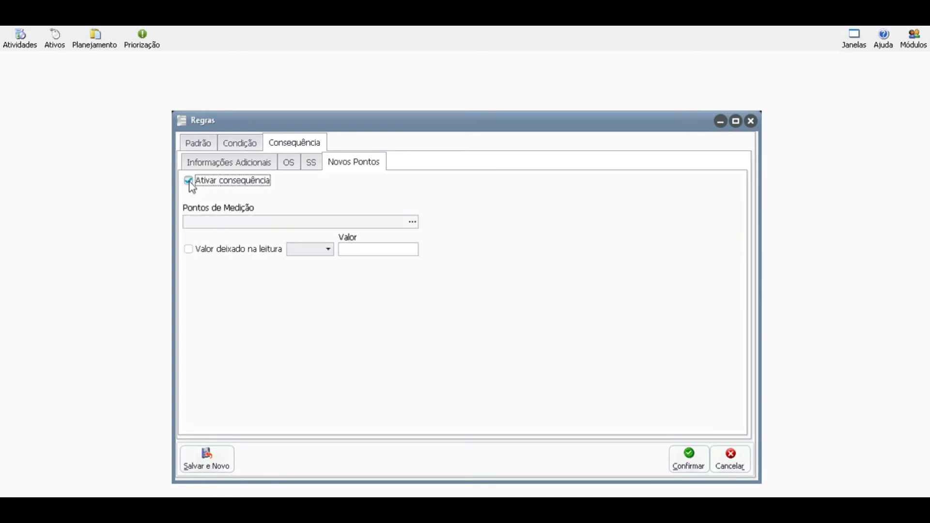
# Look through the measurement points of the DEFEITOS CHAVE SECCIONADORA inspection sheet without choosing one
pyautogui.click(413, 224)
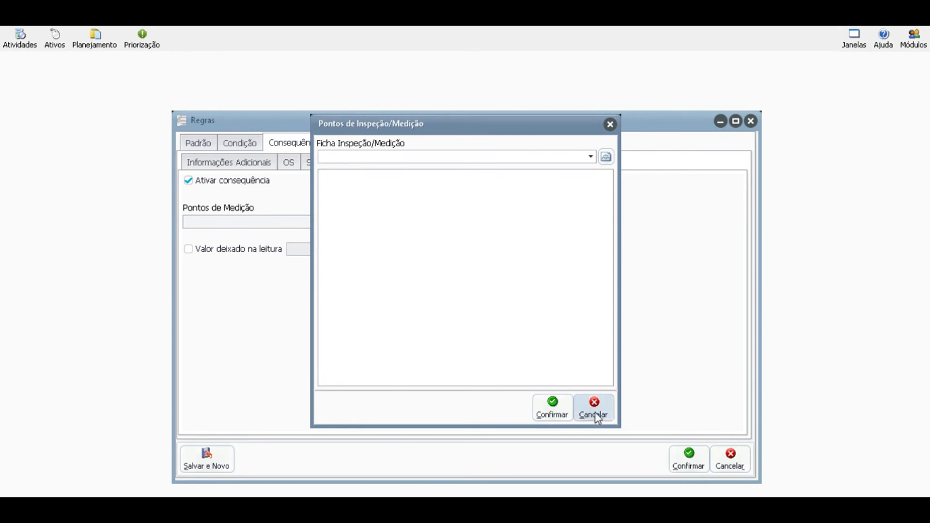
pyautogui.click(590, 156)
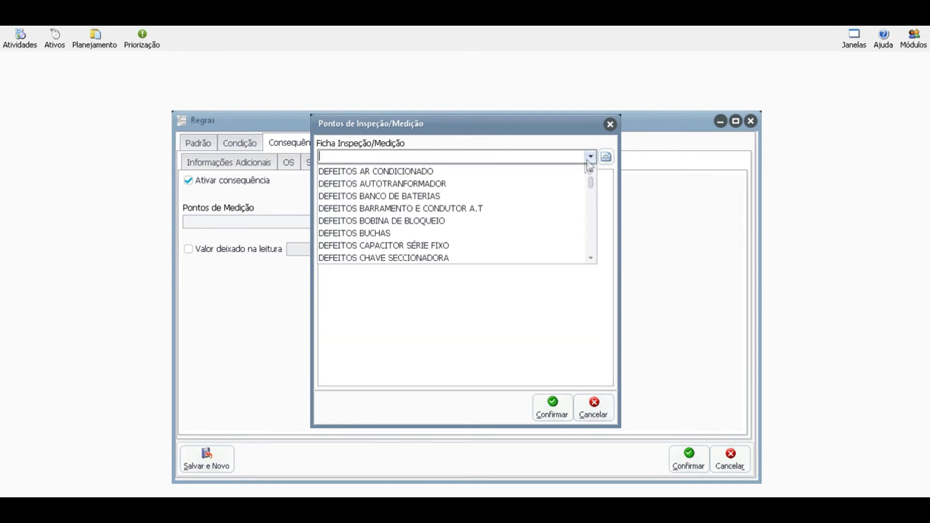
pyautogui.click(493, 259)
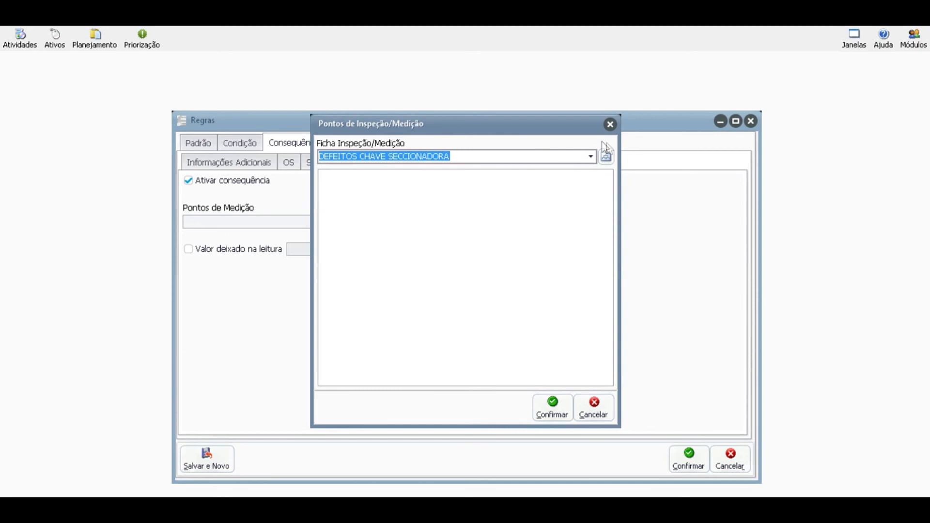
pyautogui.click(611, 160)
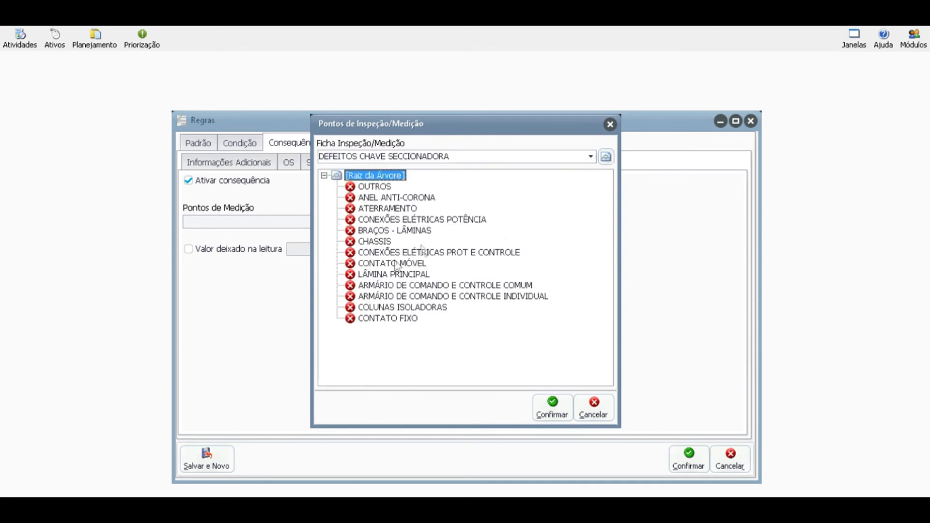
pyautogui.click(596, 411)
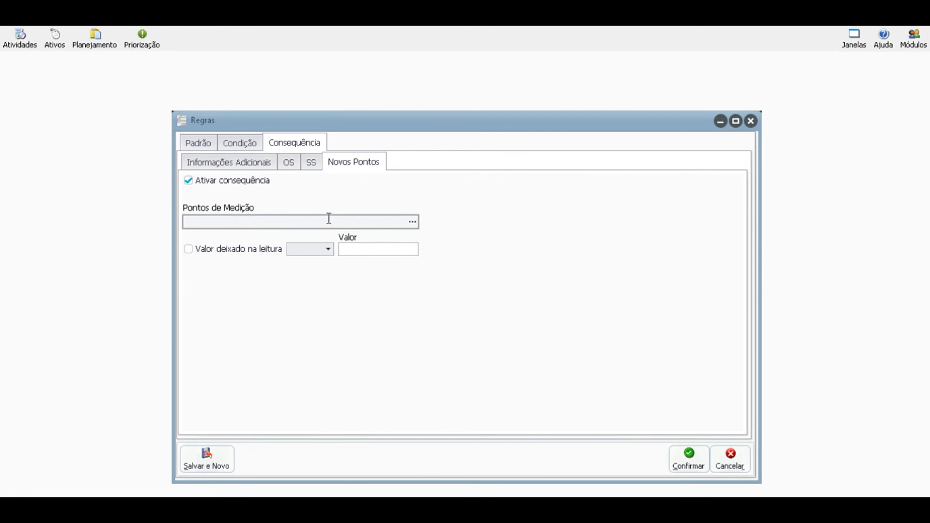
# Enable Valor deixado na leitura for the Novos Pontos consequence with the + operator and a value of 5
pyautogui.click(189, 251)
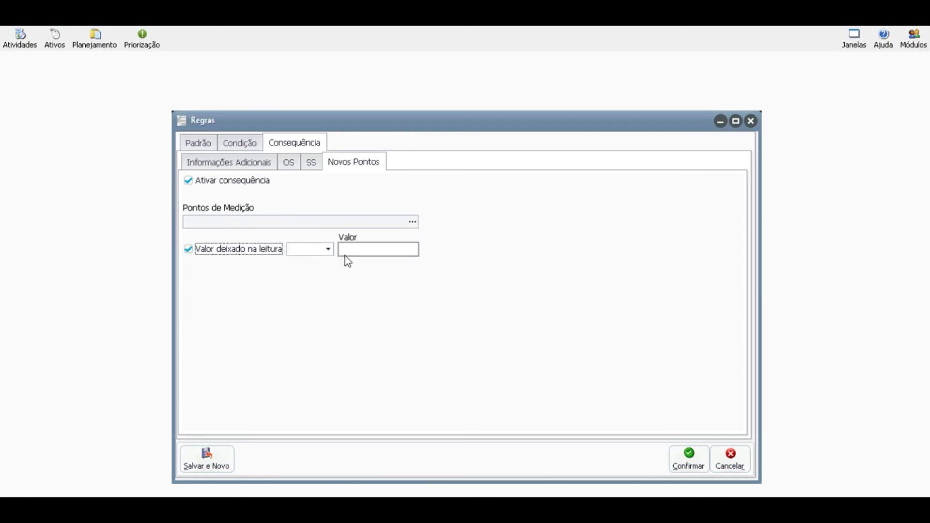
pyautogui.click(330, 250)
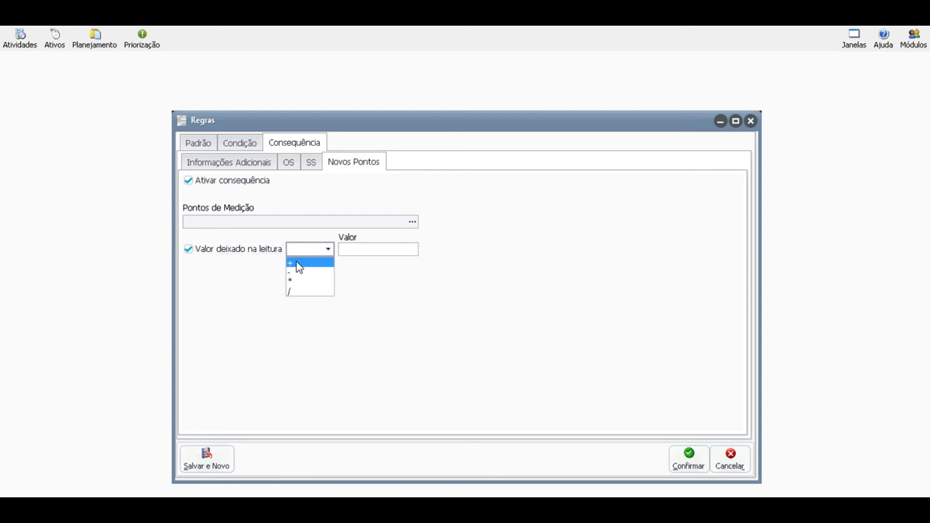
pyautogui.click(299, 264)
pyautogui.click(349, 251)
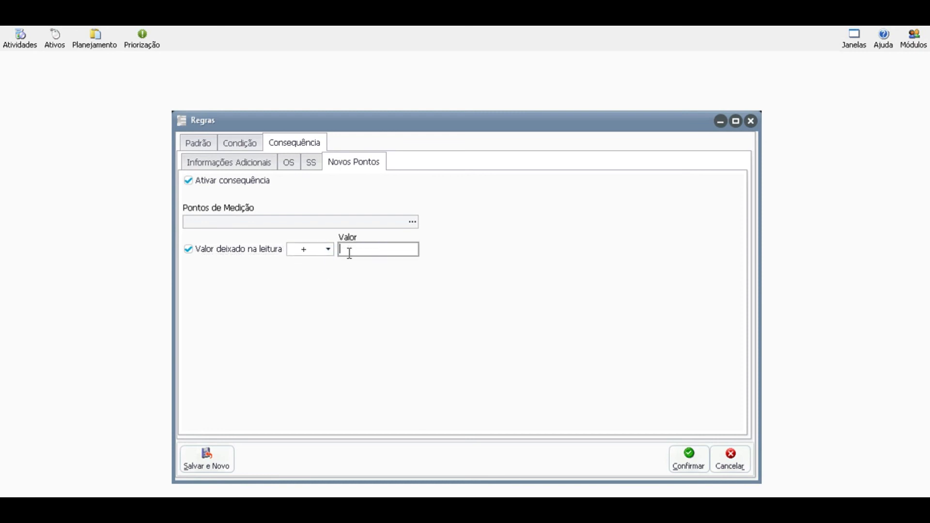
pyautogui.write('5')
# Change the operator applied to the Valor deixado na leitura to * (multiplication)
pyautogui.click(328, 251)
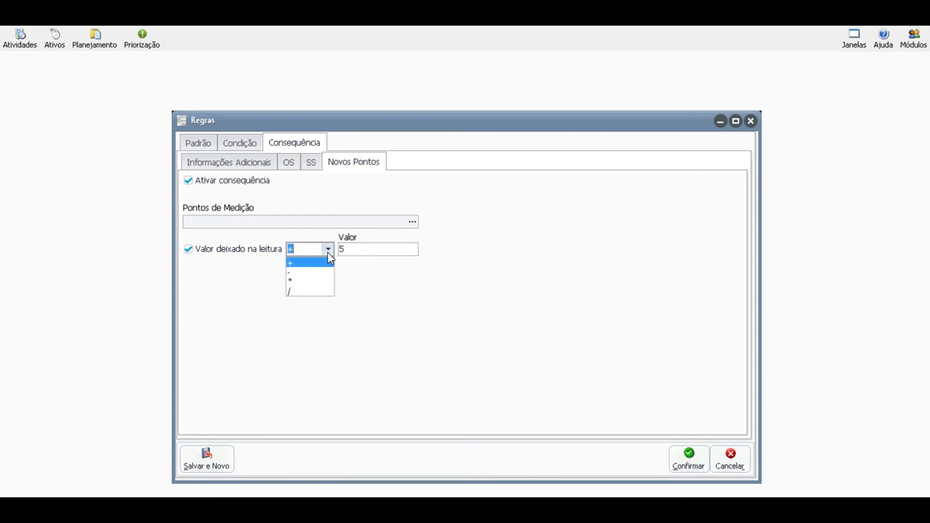
pyautogui.click(305, 280)
pyautogui.click(371, 251)
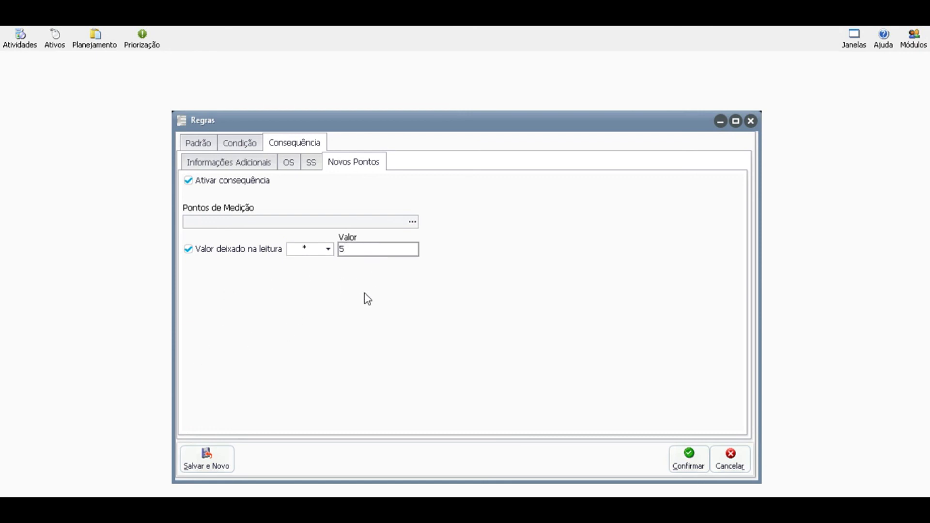
# Review the rule's general data, its trigger conditions and its additional information consequence
pyautogui.click(205, 144)
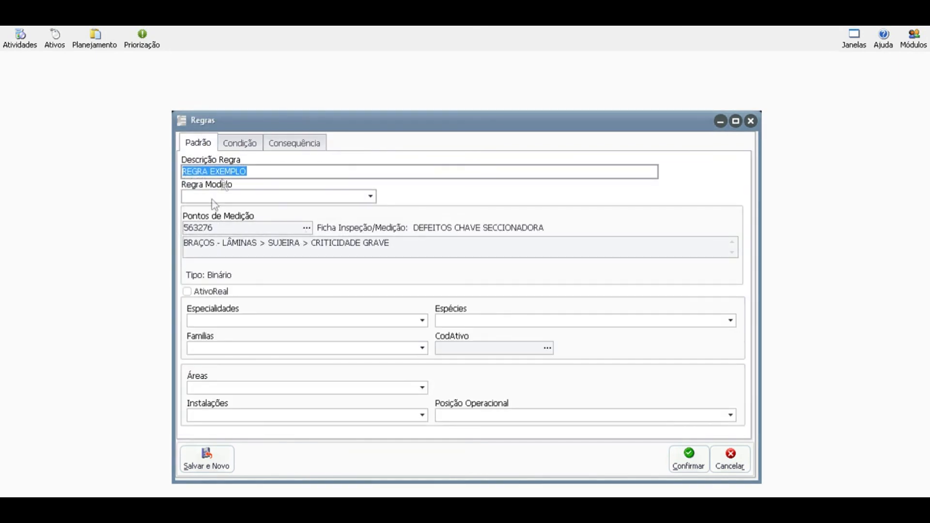
pyautogui.click(244, 143)
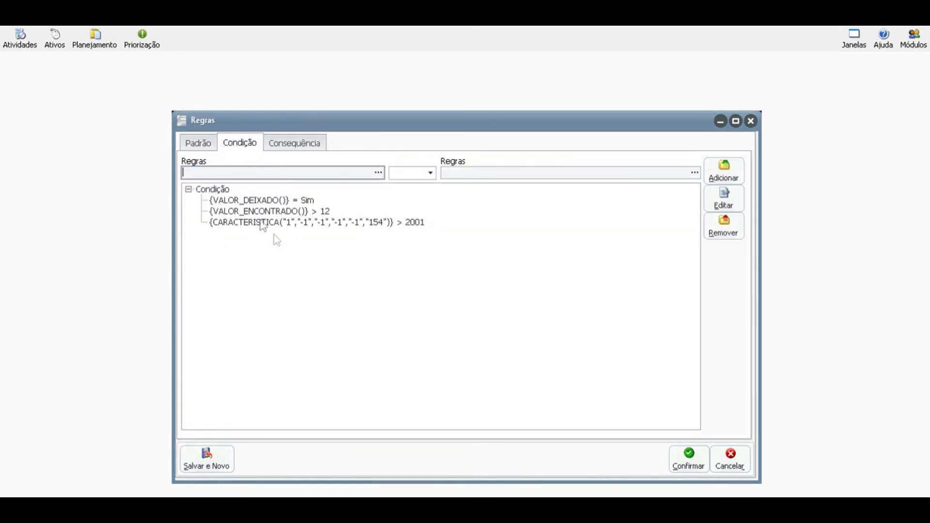
pyautogui.click(294, 143)
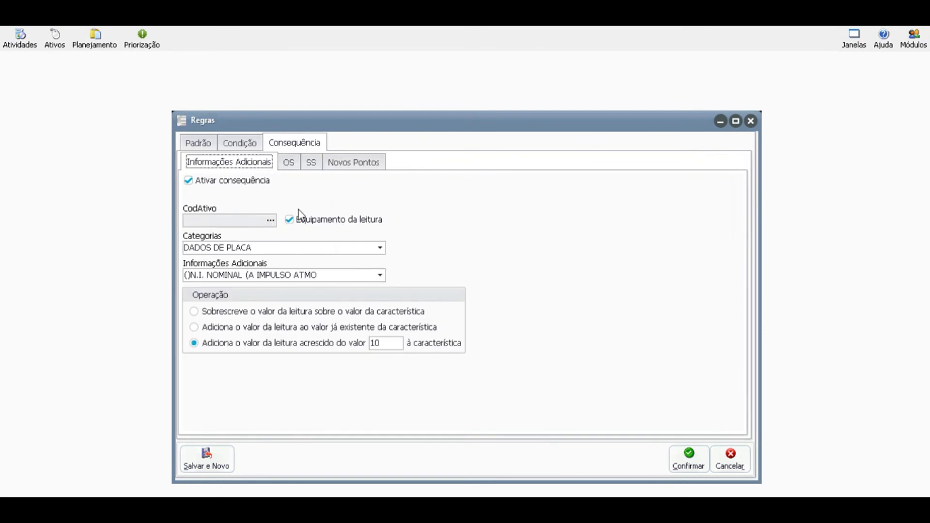